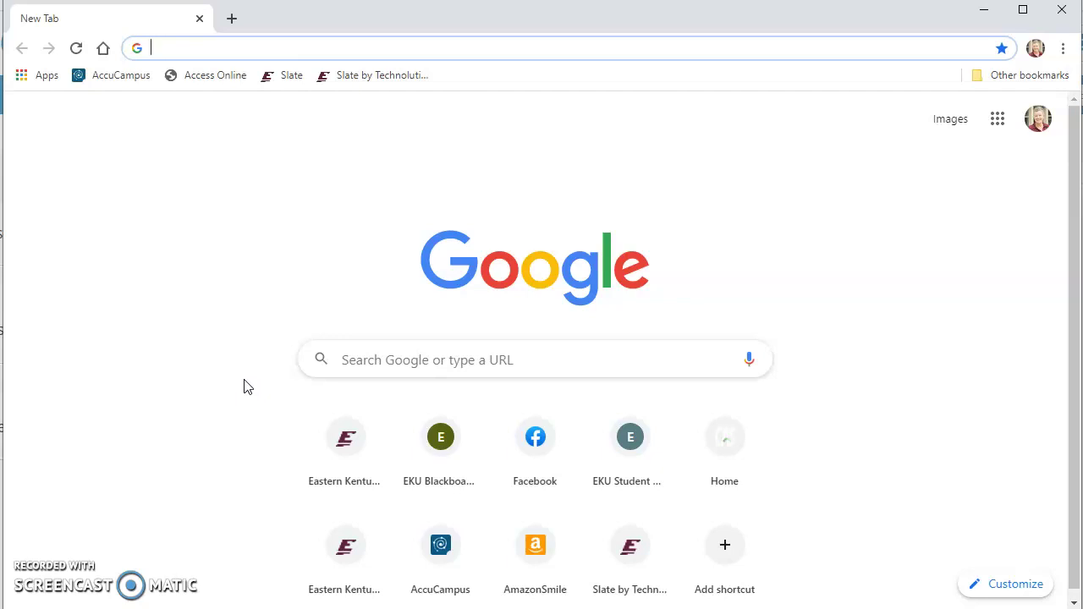
Enter successcenter.eku.edu in Chrome's address bar using the autocomplete suggestion
text(Su)
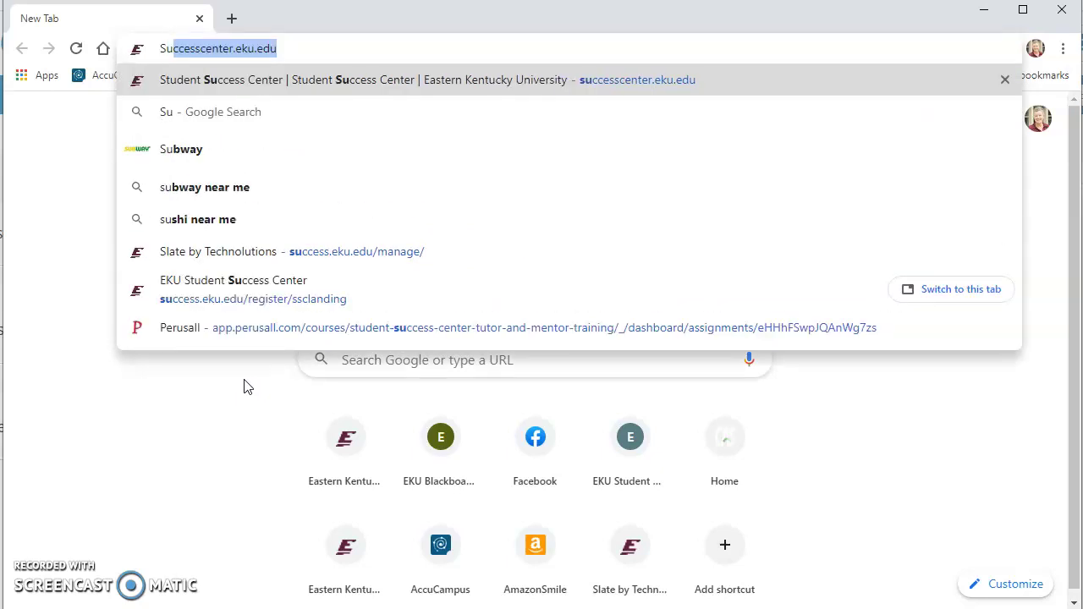
key(Right)
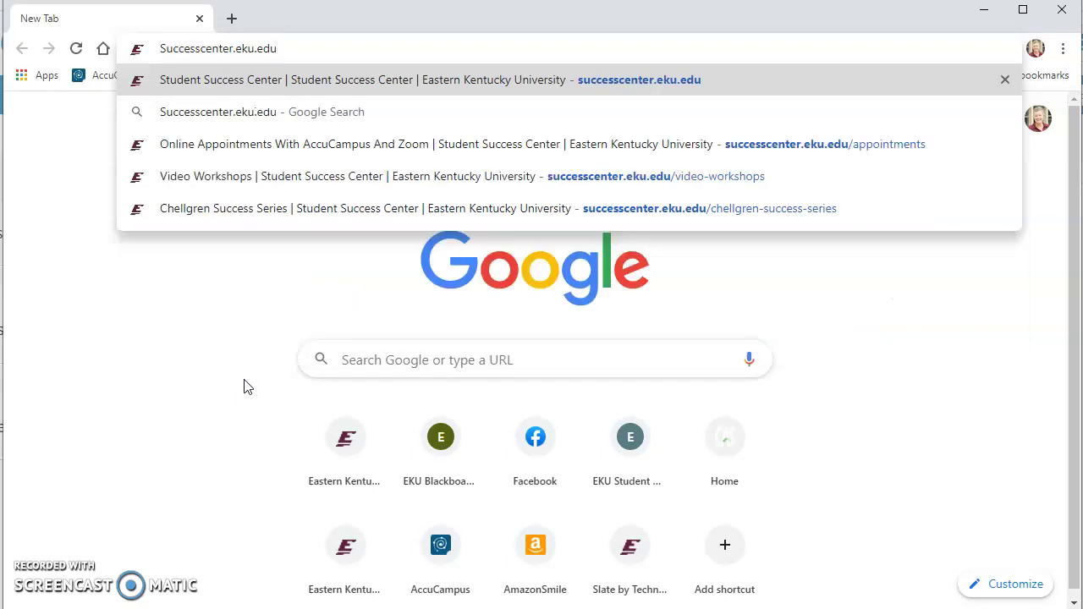
Load the Student Success Center homepage and go to the Make an Appointment information page
key(Return)
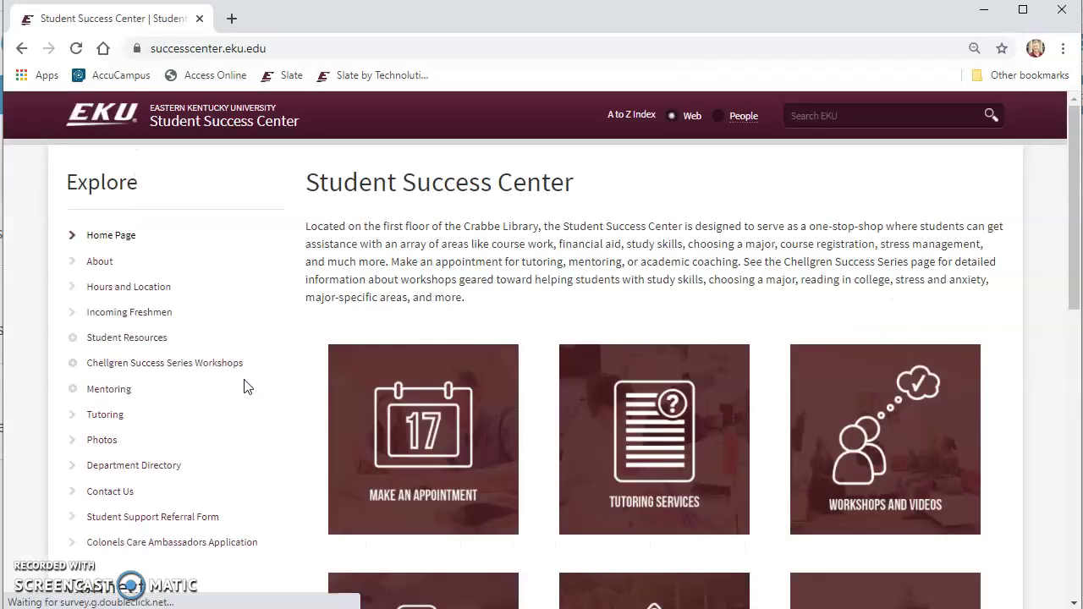
click(446, 437)
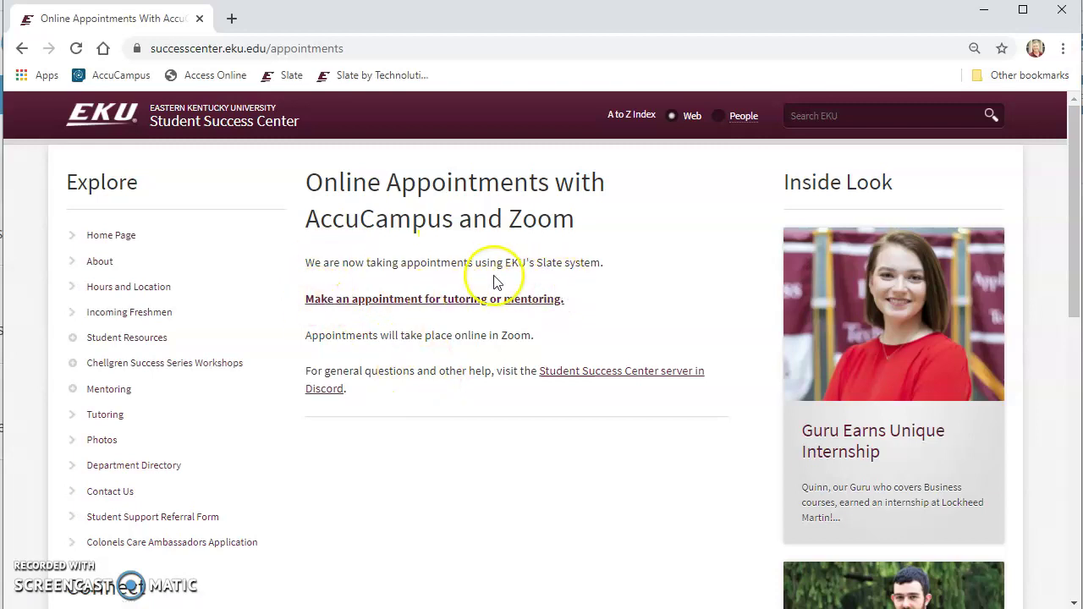
On the tutoring/mentoring booking page, choose service Tutoring and tutoring center Student Success Center
click(450, 300)
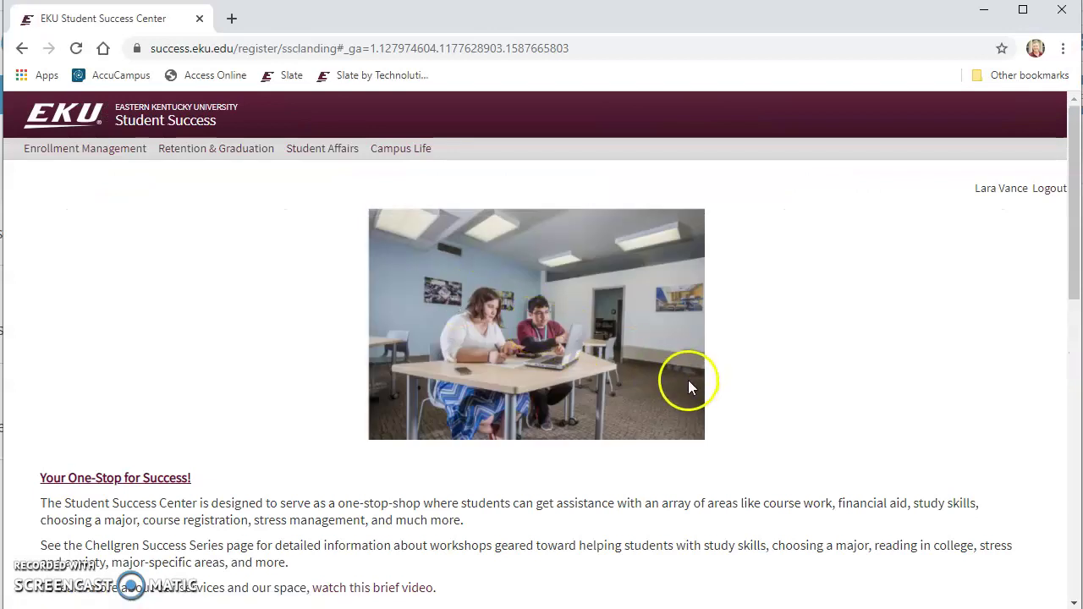
scroll(689, 383, down, 3)
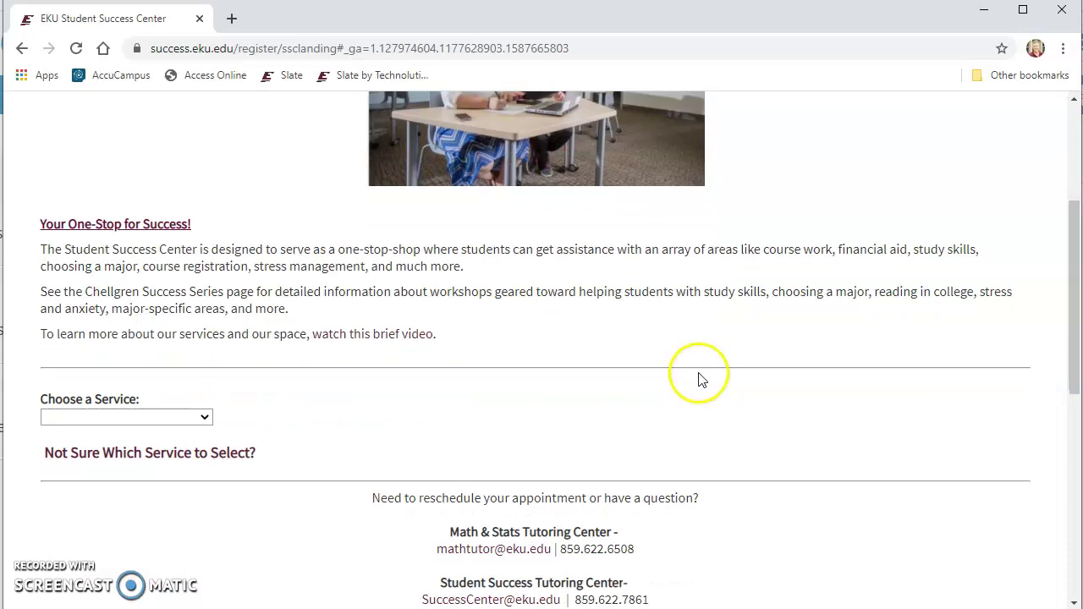
scroll(699, 378, down, 1)
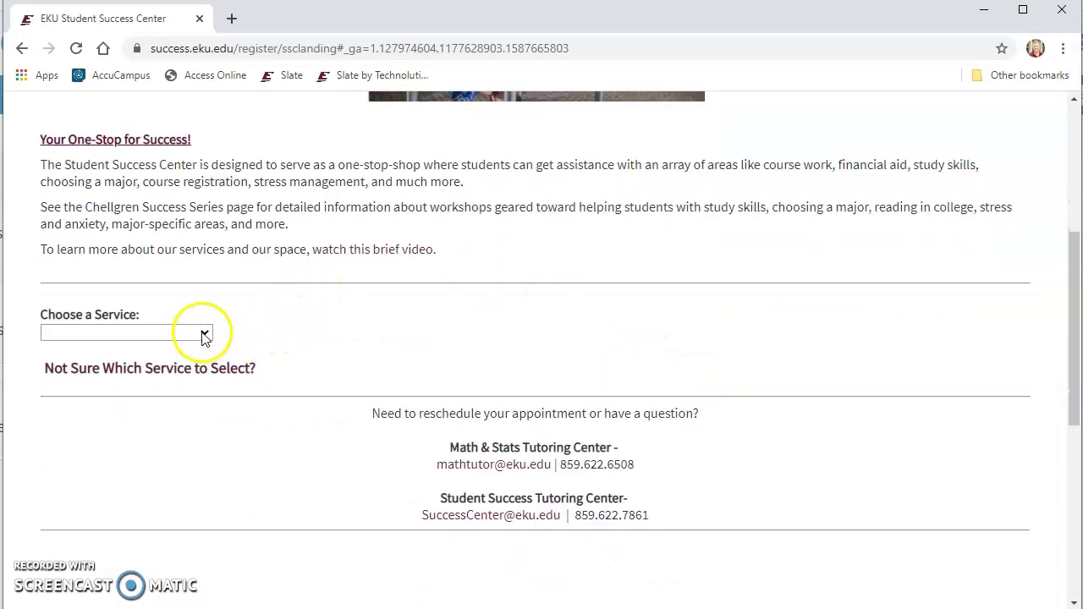
click(202, 334)
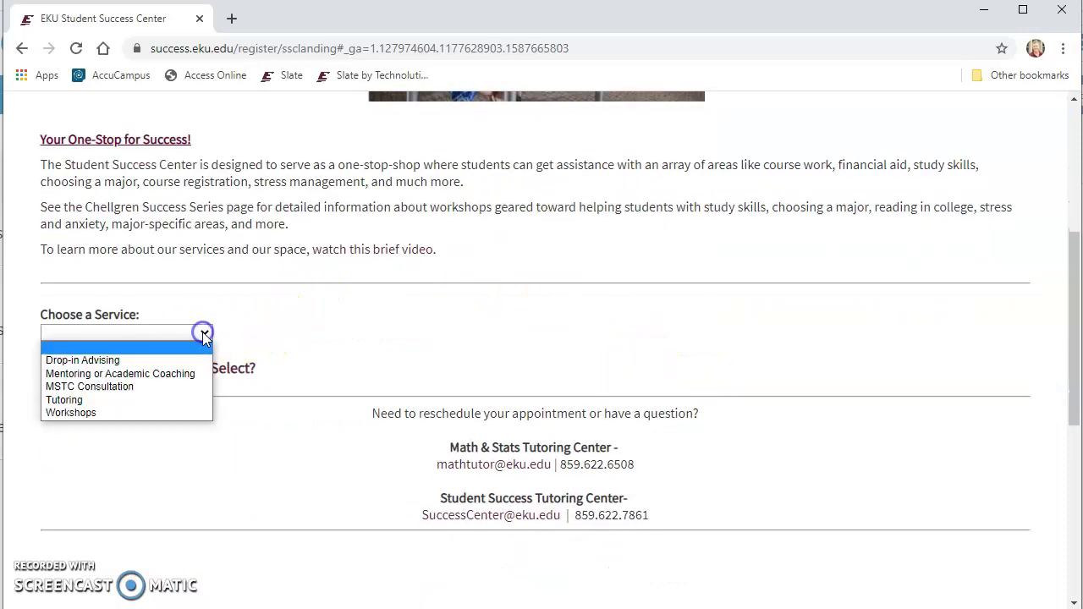
click(59, 401)
scroll(398, 283, down, 2)
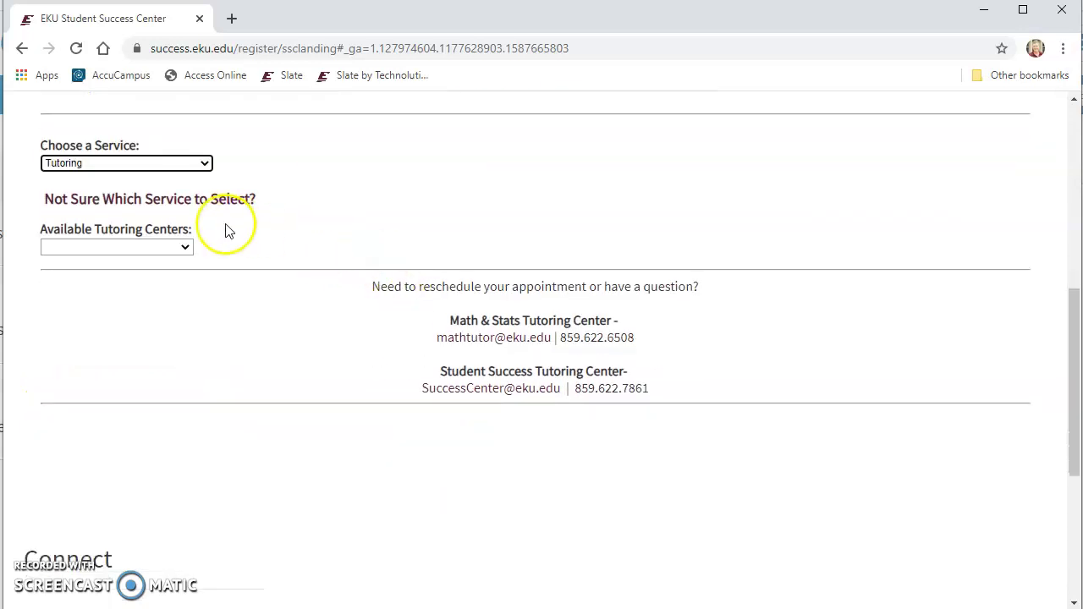
click(185, 247)
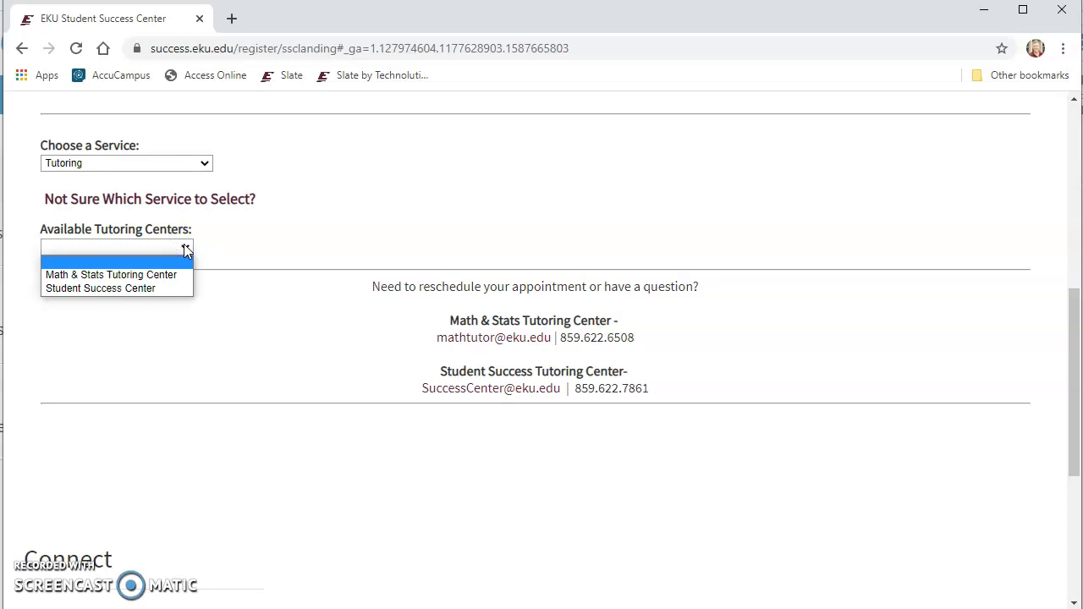
click(155, 287)
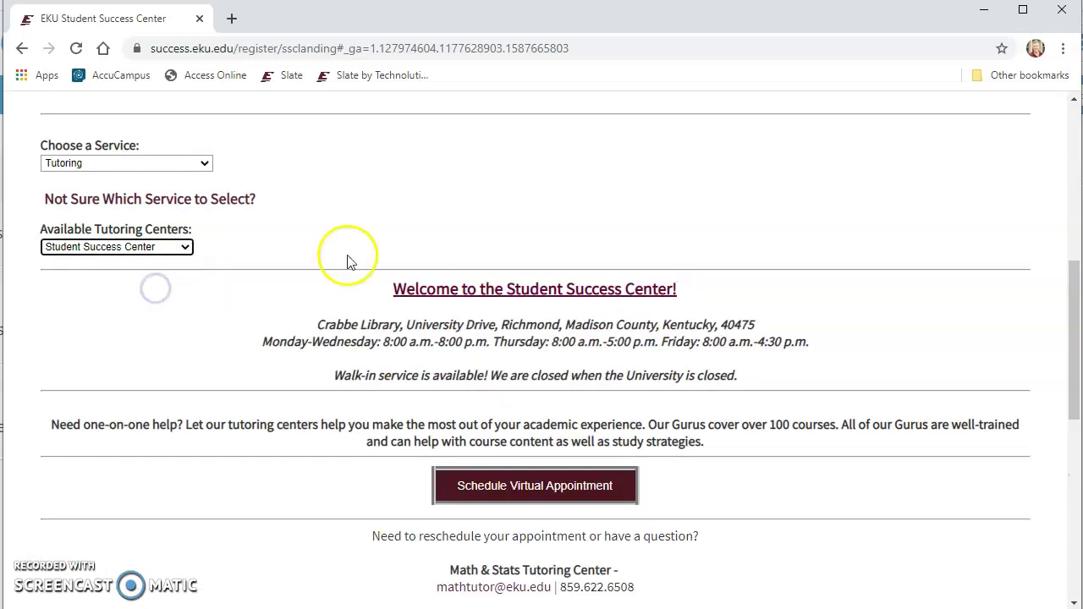
Start a virtual appointment and select PSY as the course to list psychology tutors
click(547, 489)
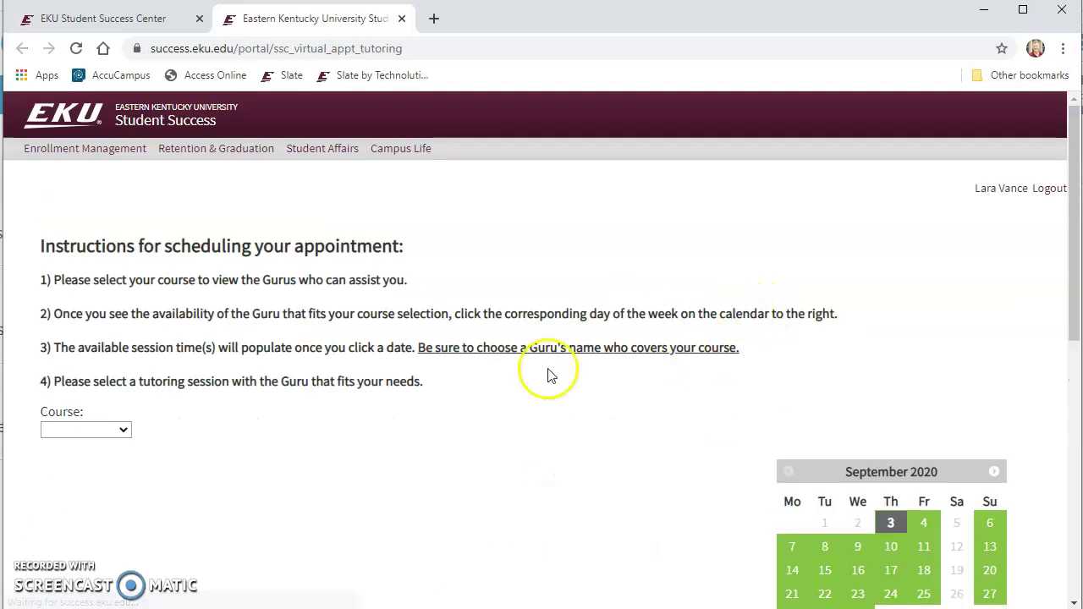
click(124, 432)
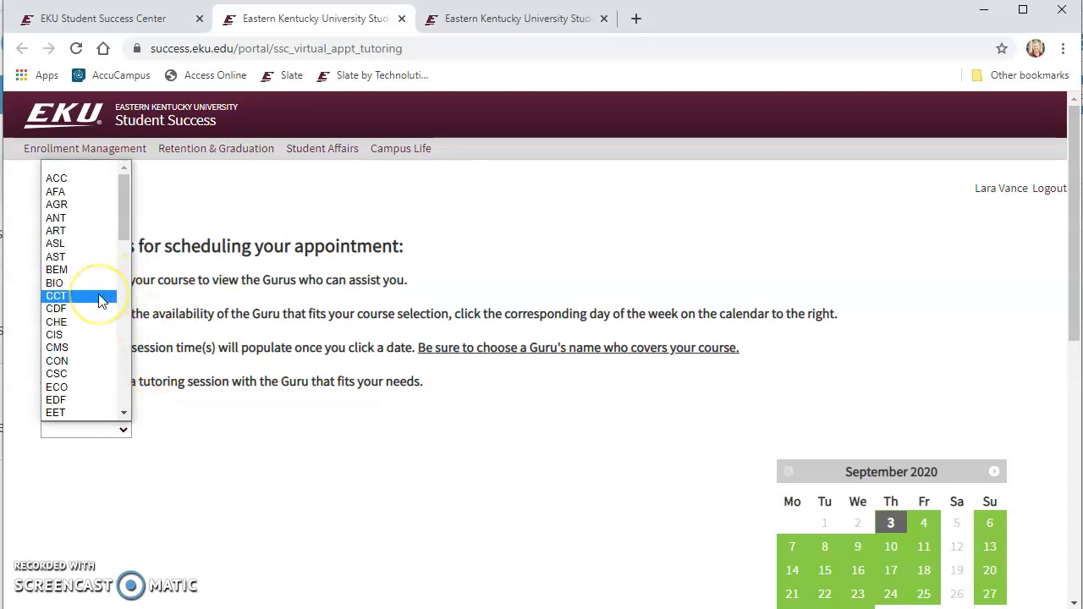
scroll(100, 299, down, 5)
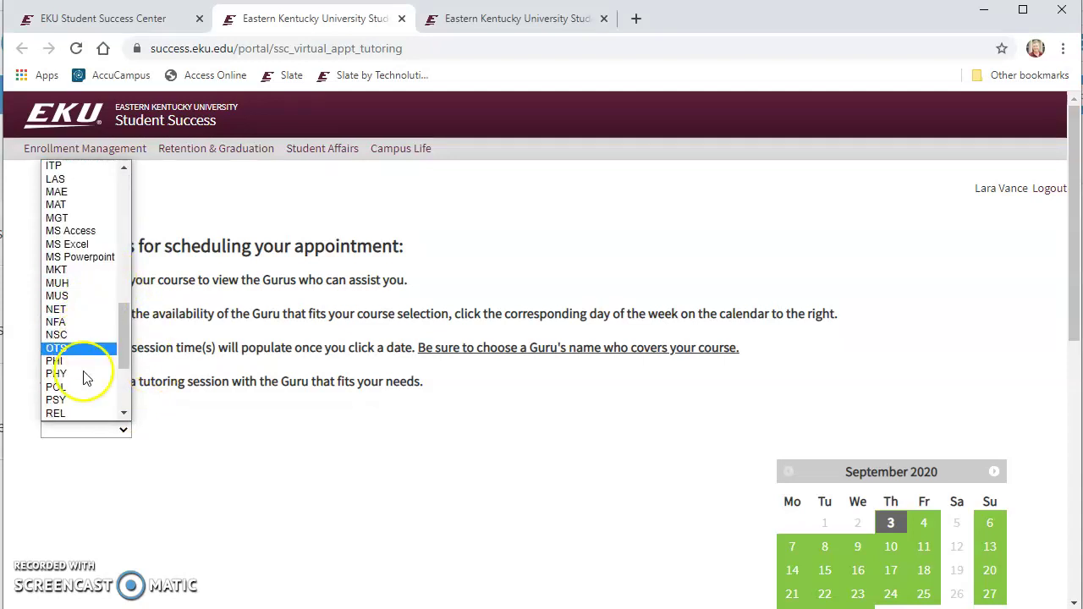
click(75, 401)
scroll(394, 327, down, 3)
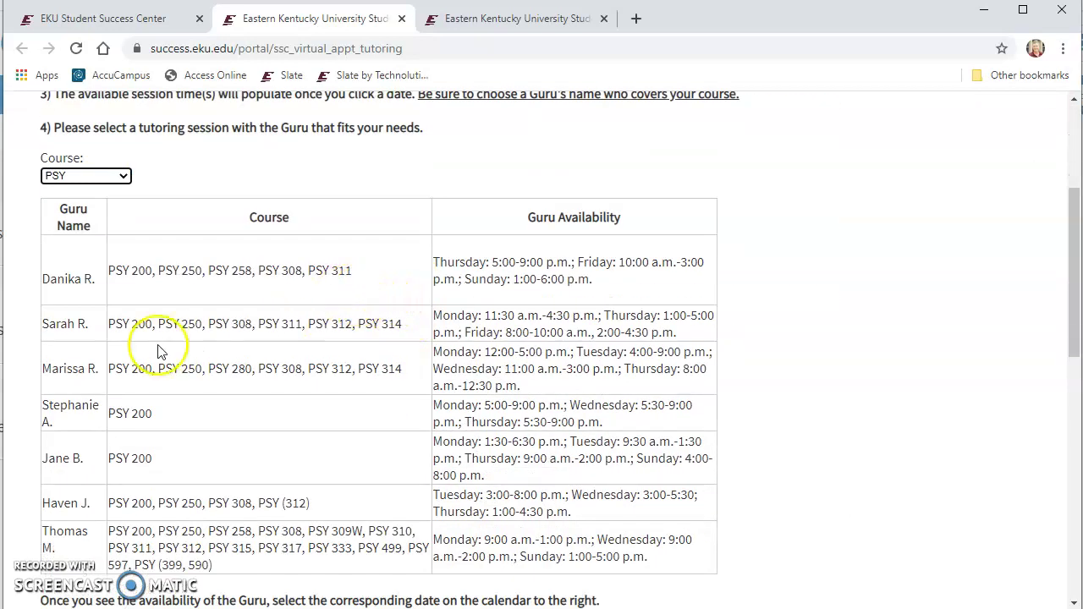
scroll(448, 343, down, 1)
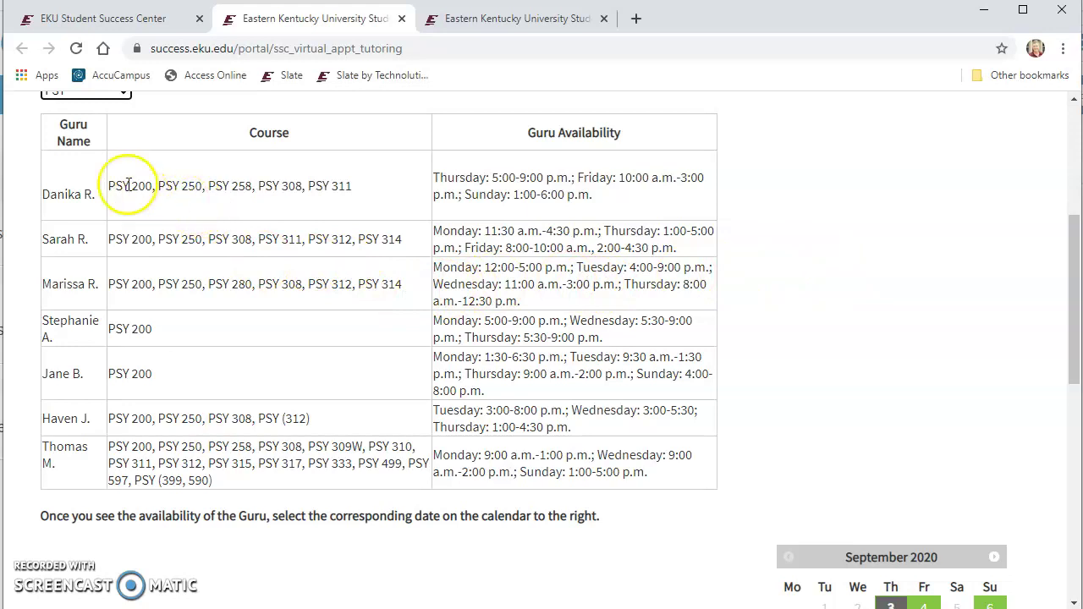
drag(111, 185, 131, 184)
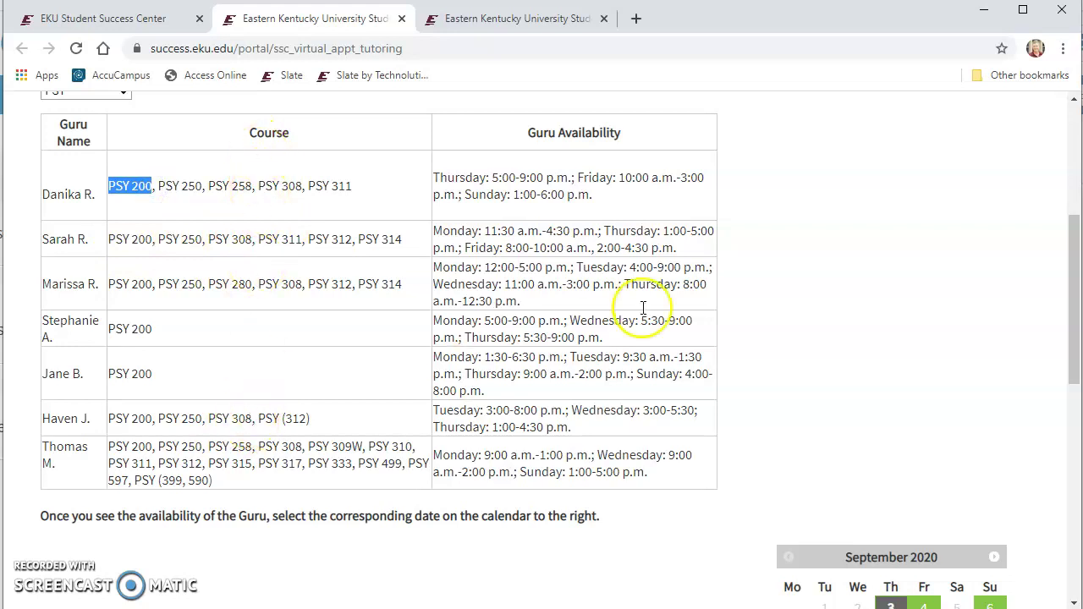
click(735, 221)
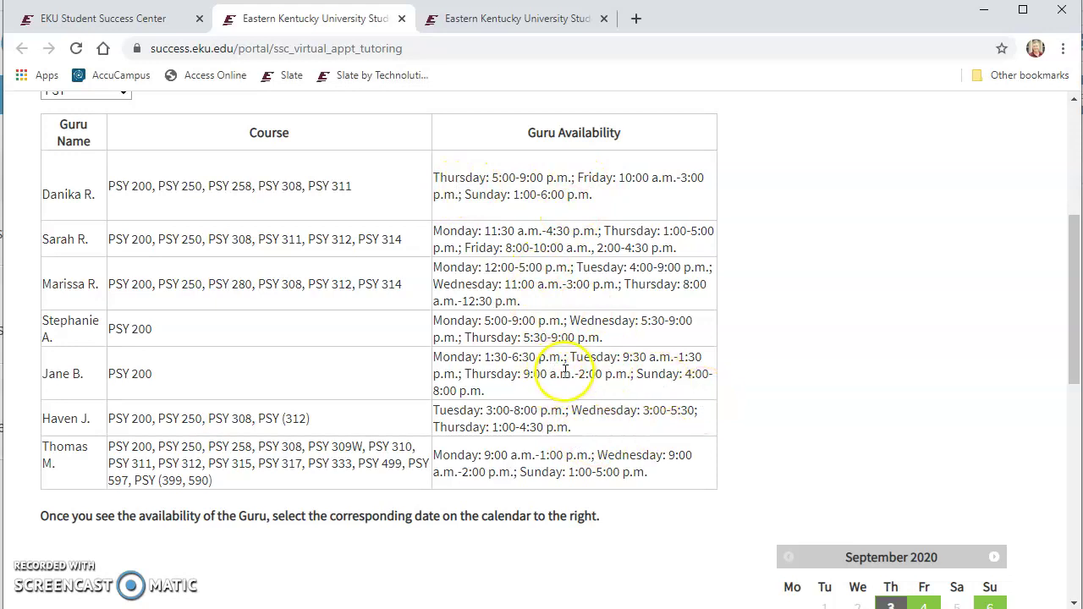
scroll(567, 370, down, 1)
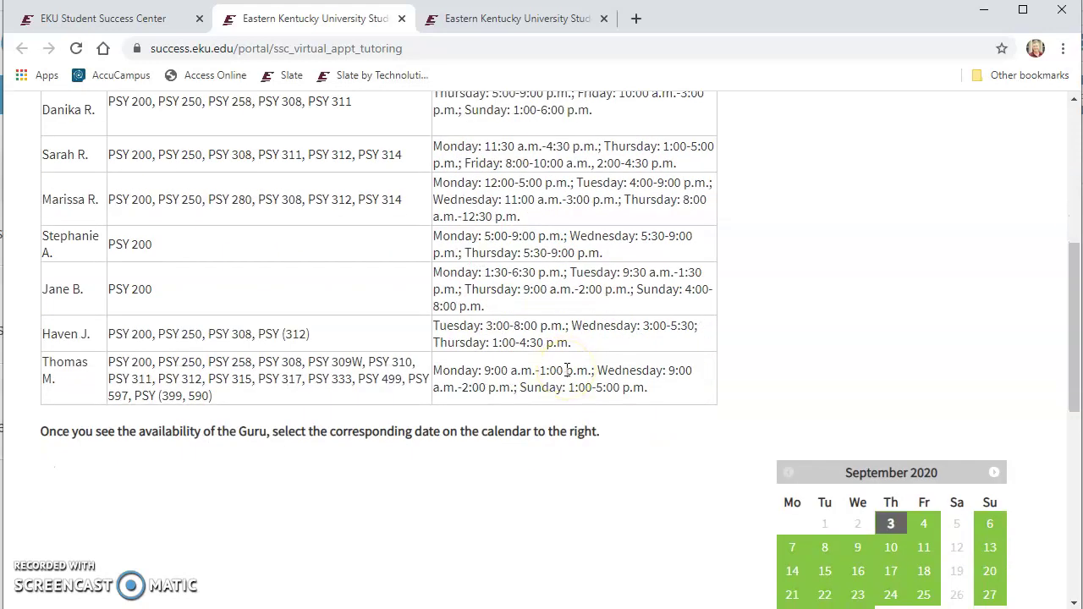
scroll(567, 370, up, 1)
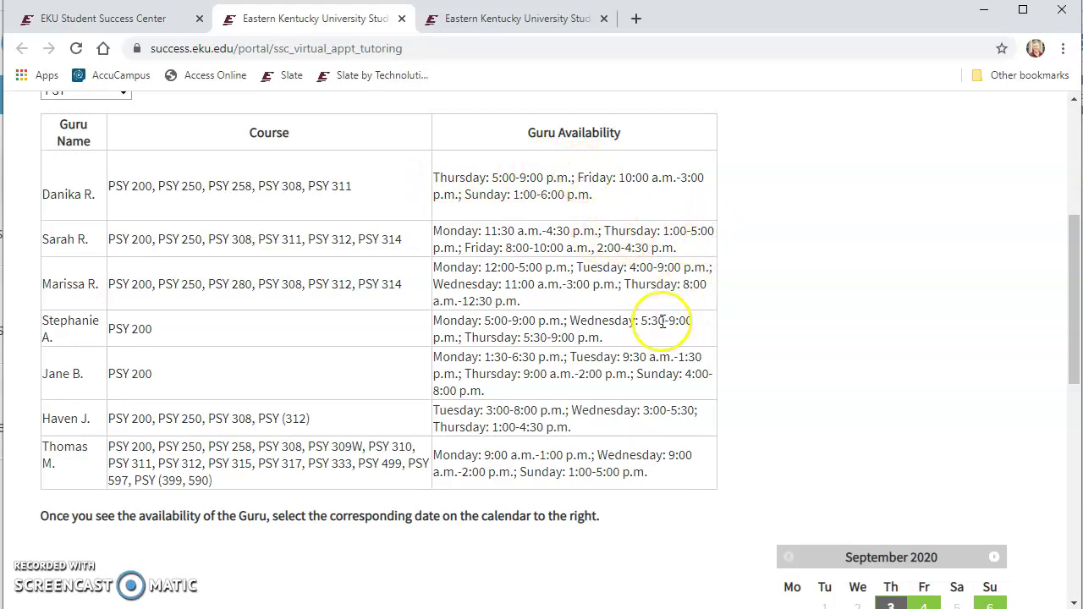
scroll(647, 320, down, 1)
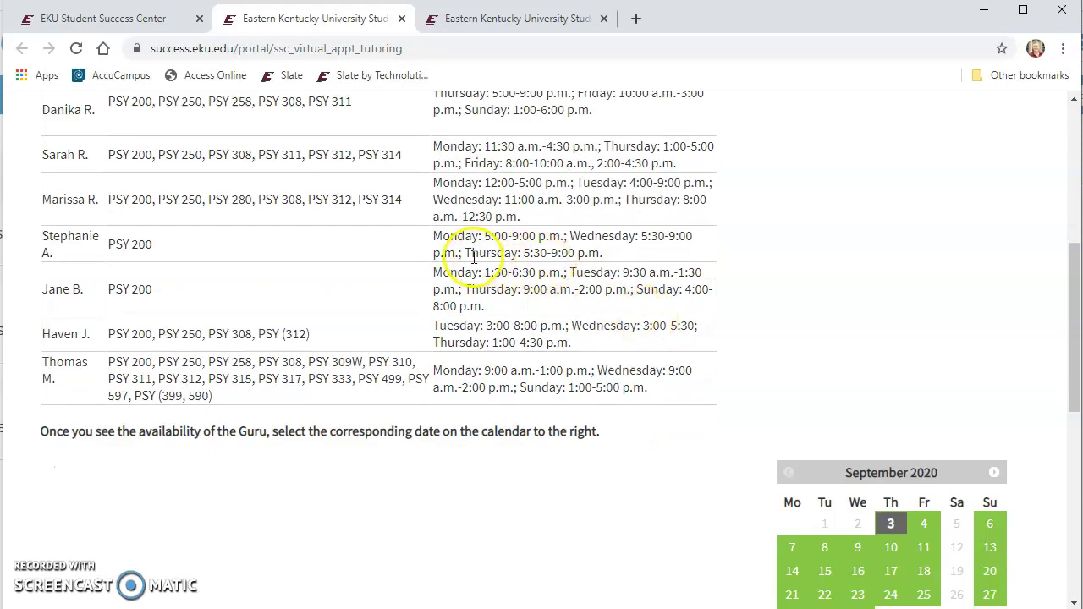
scroll(592, 330, down, 1)
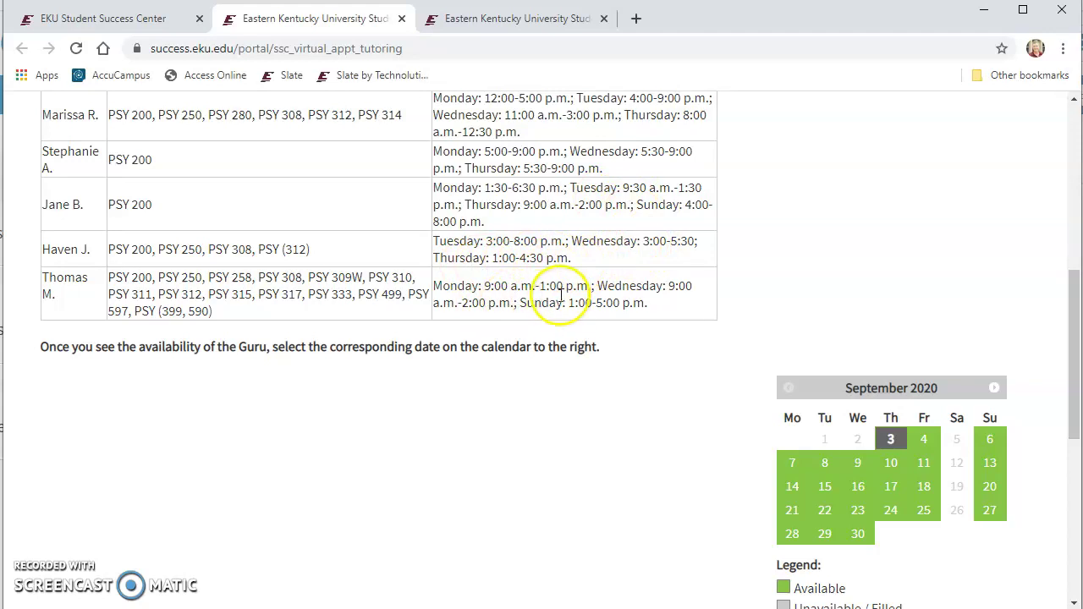
Pick September 8 on the September 2020 calendar and browse its session list
click(824, 464)
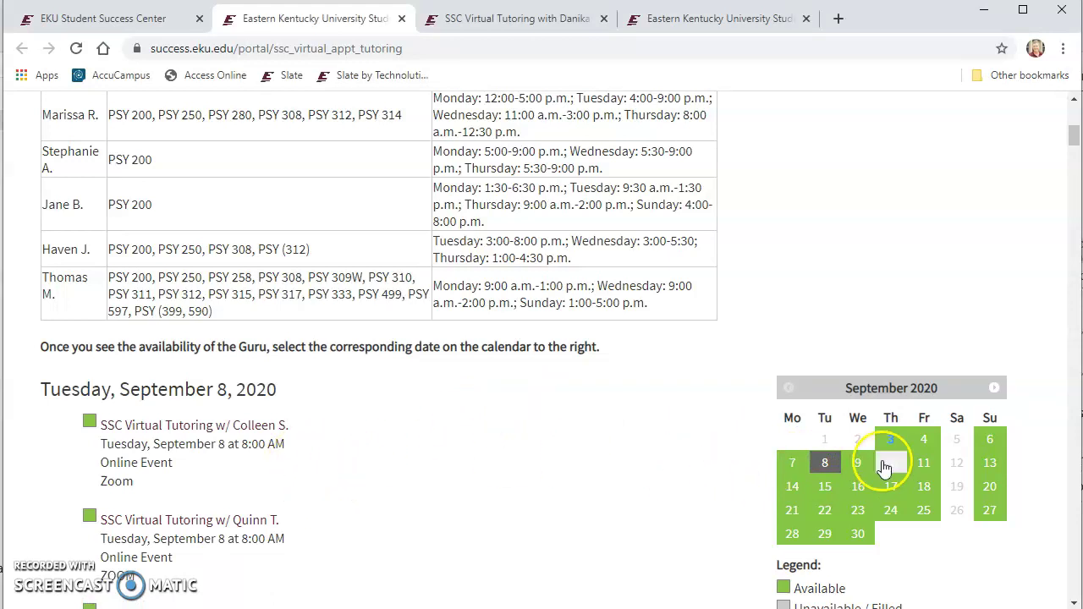
scroll(375, 452, down, 3)
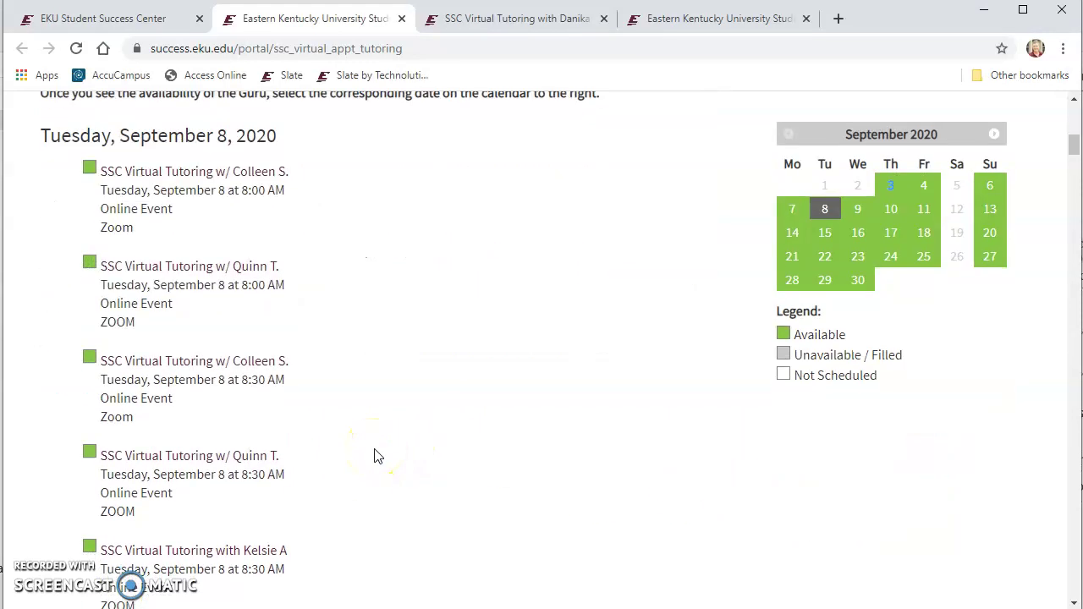
scroll(377, 457, up, 2)
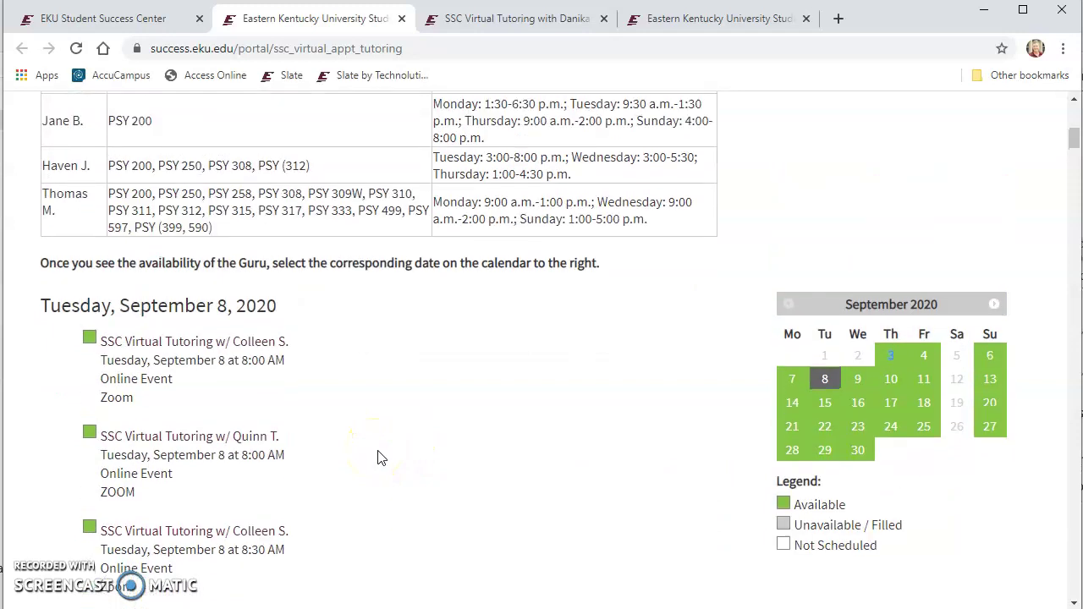
scroll(381, 474, up, 1)
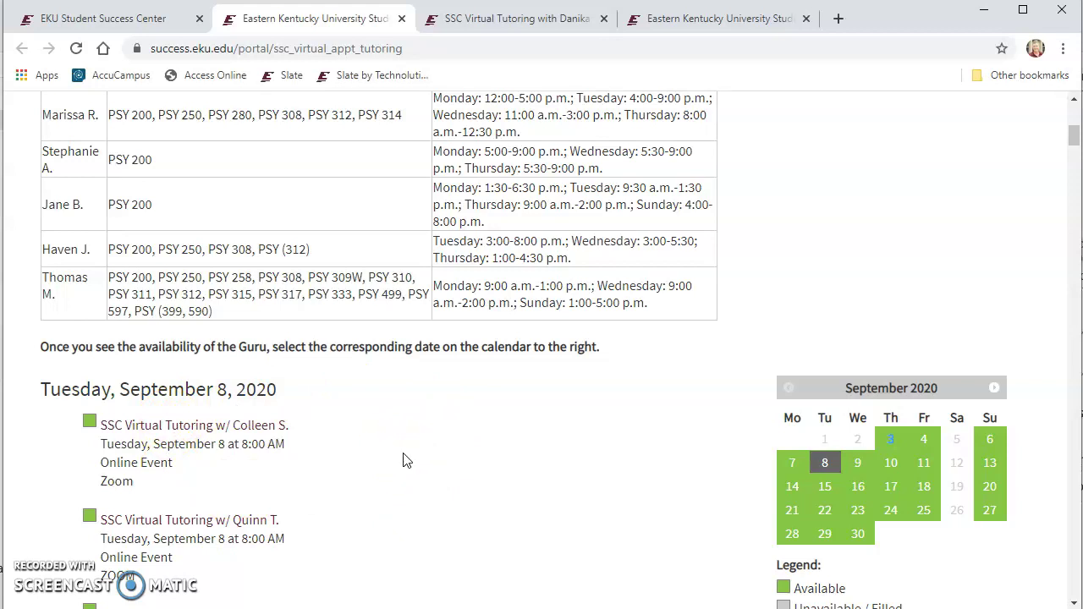
scroll(408, 462, up, 1)
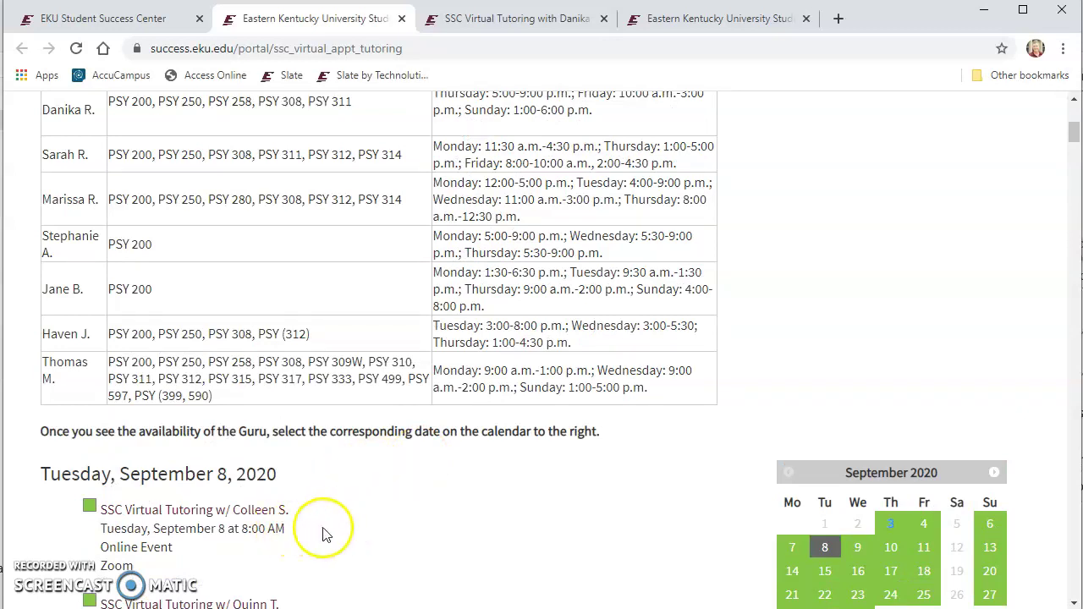
scroll(362, 519, down, 1)
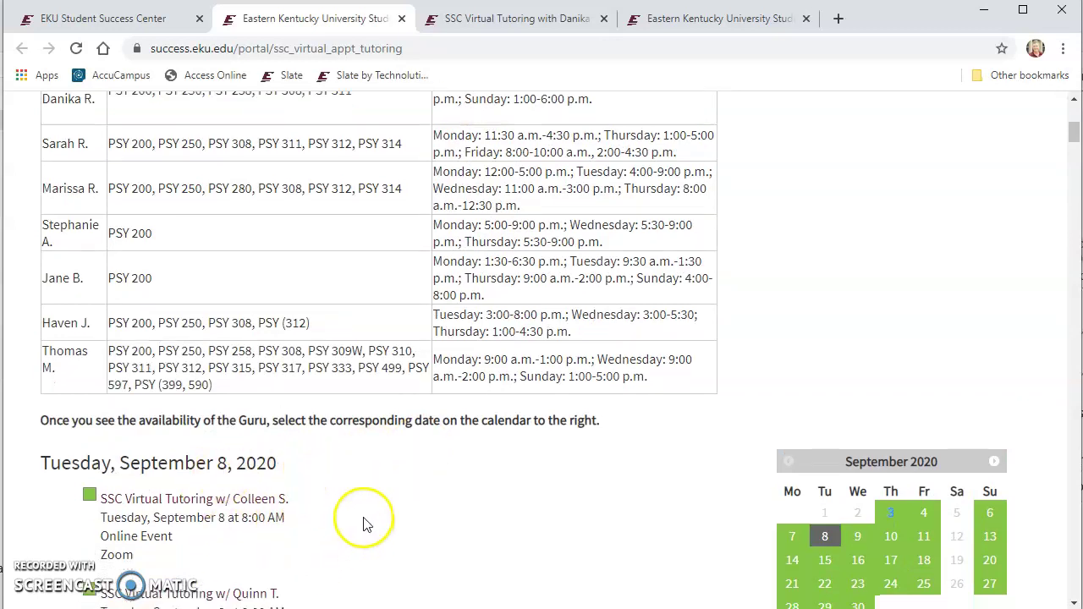
scroll(381, 463, up, 3)
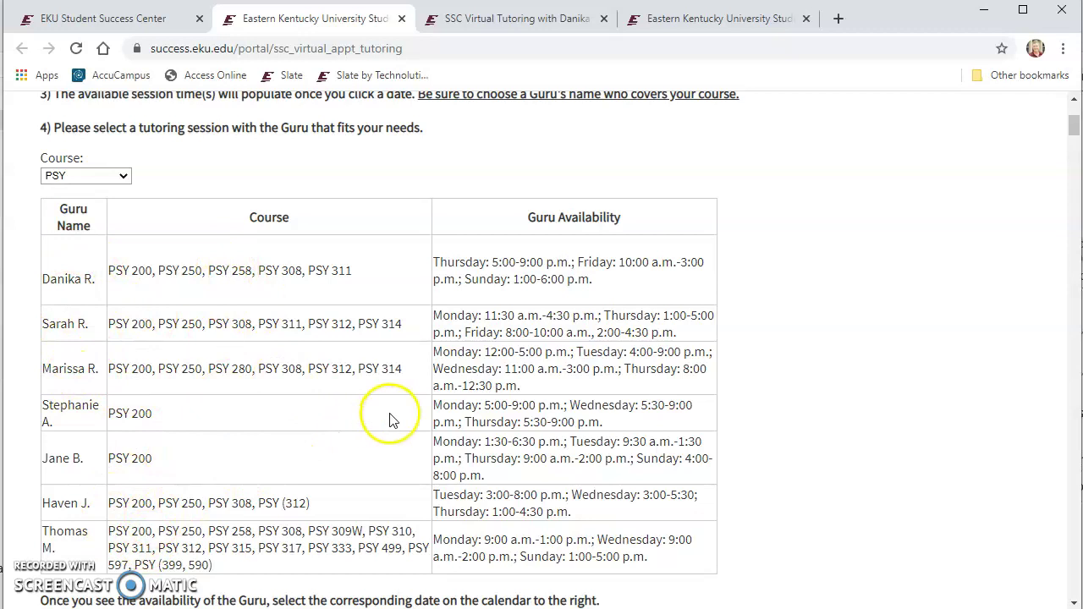
scroll(390, 421, down, 2)
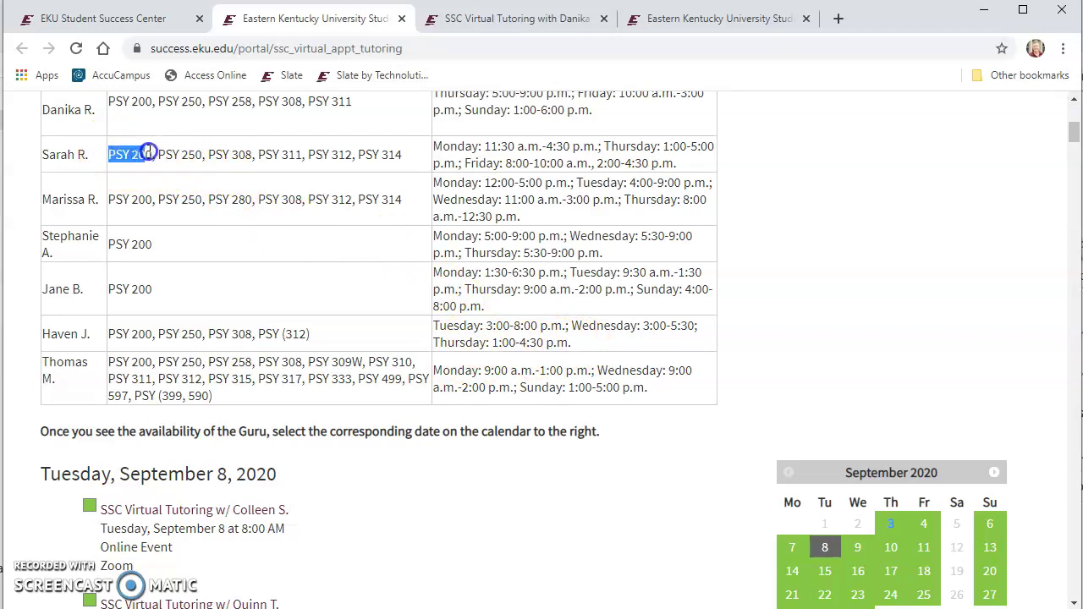
click(634, 161)
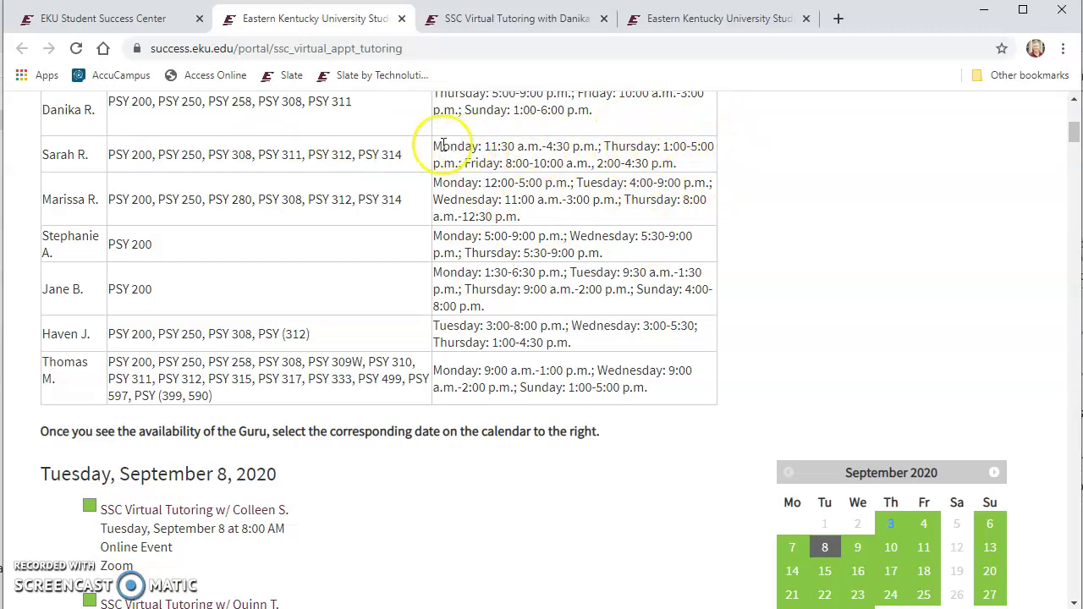
drag(438, 146, 691, 142)
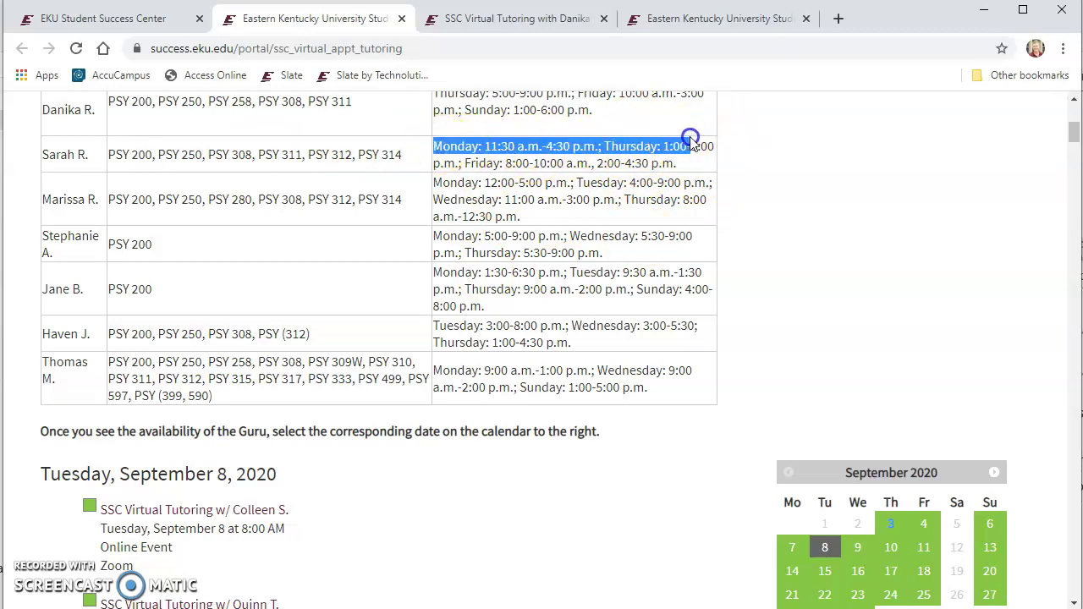
click(581, 267)
Open the 4:00 PM SSC Virtual Tutoring session with the PSY 200 guru from the September 8 list
scroll(629, 357, down, 1)
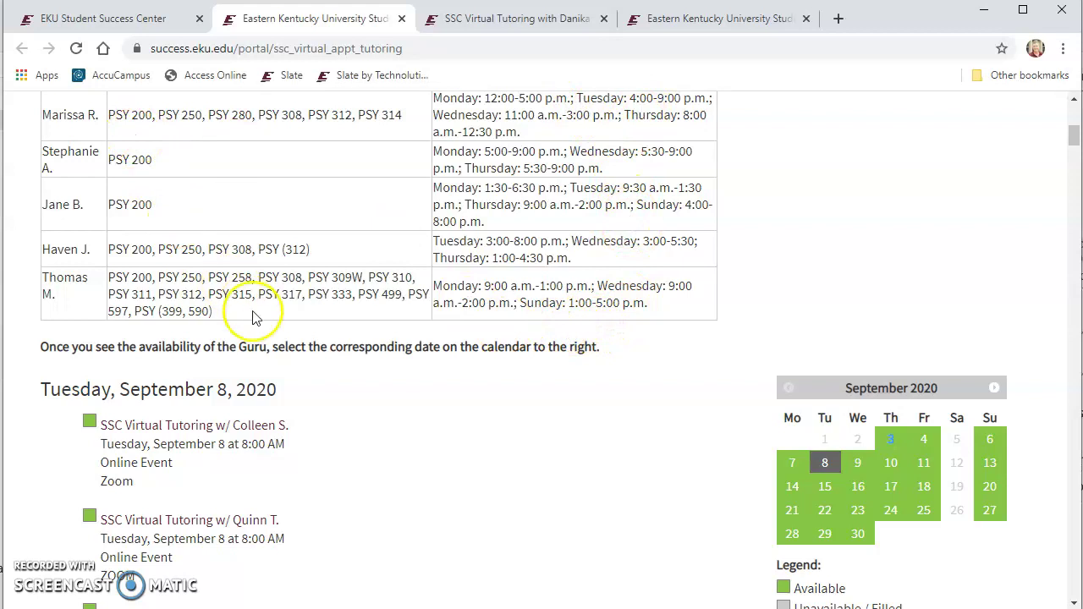
scroll(522, 381, down, 15)
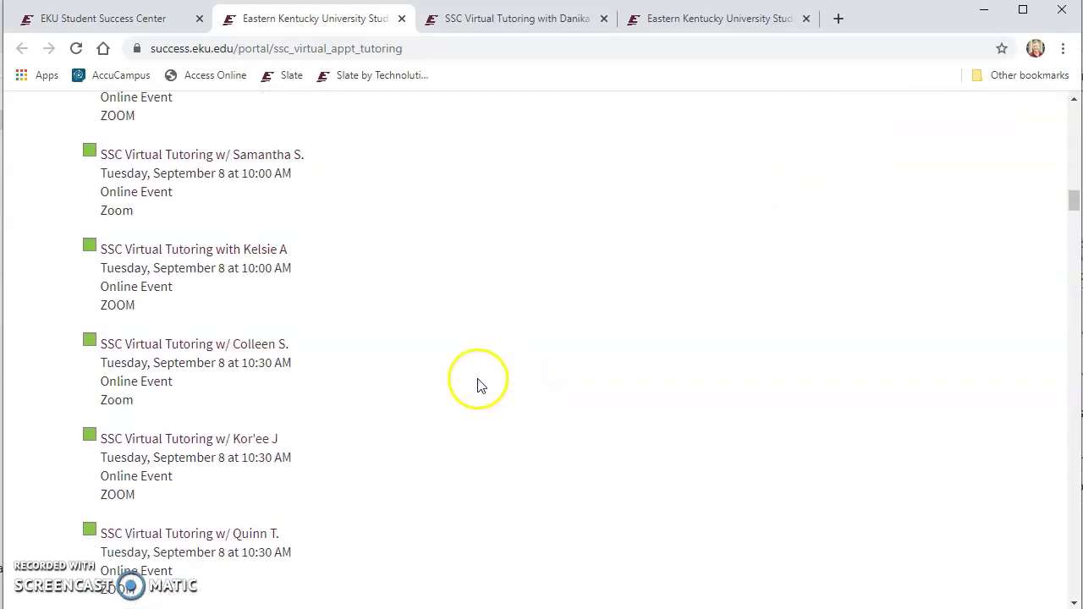
scroll(478, 385, down, 20)
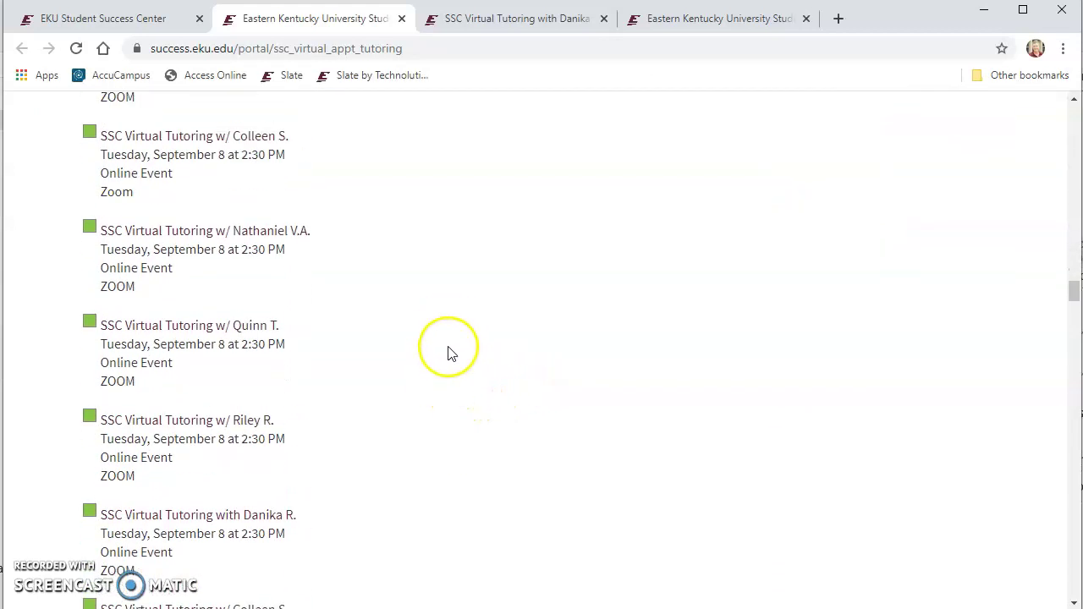
scroll(449, 353, down, 10)
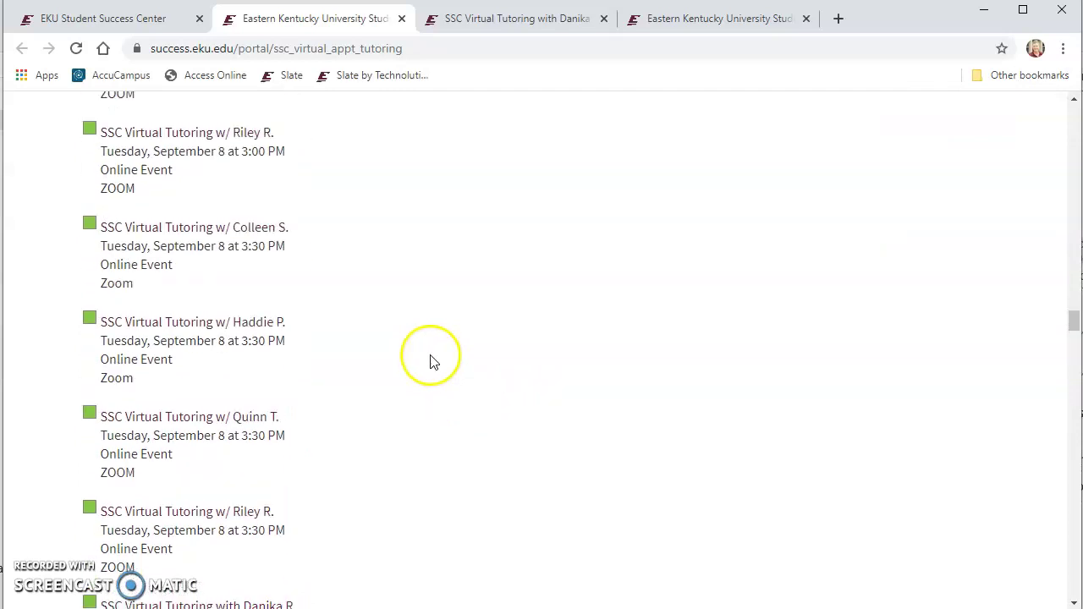
scroll(431, 362, down, 8)
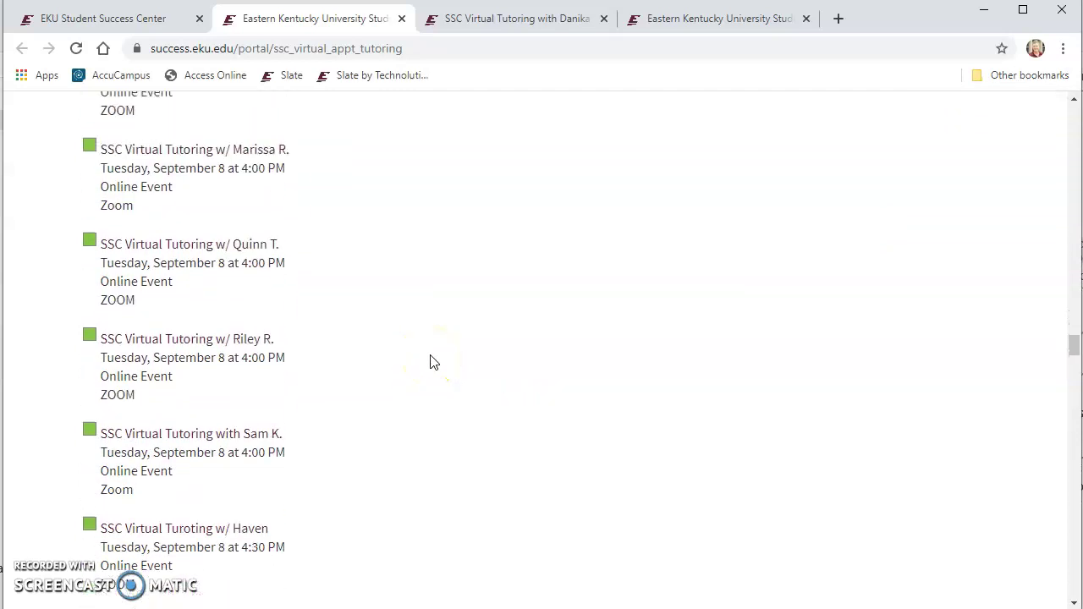
scroll(431, 355, up, 1)
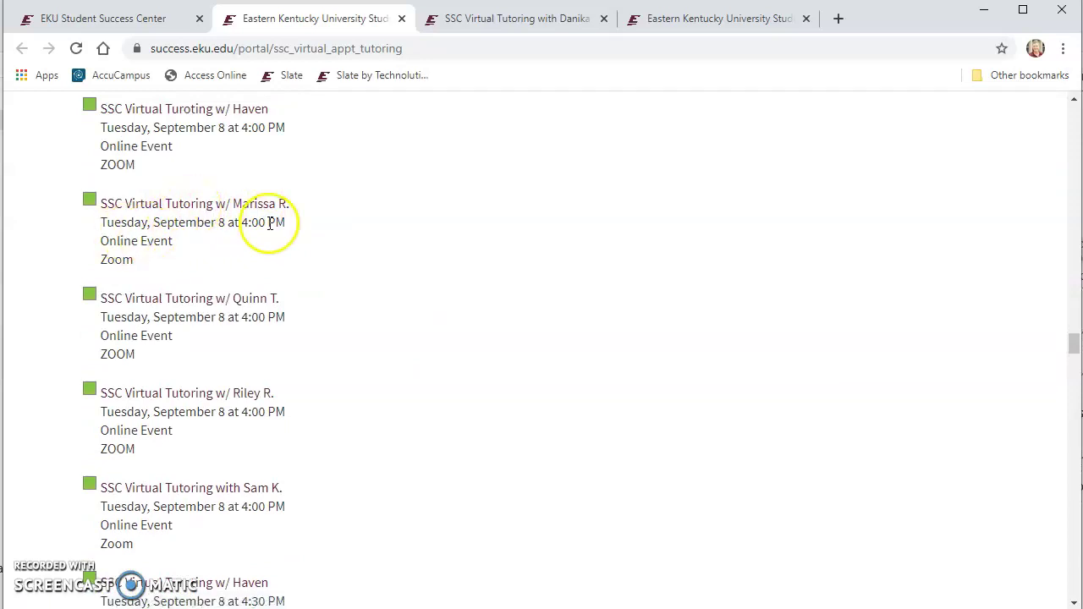
click(226, 207)
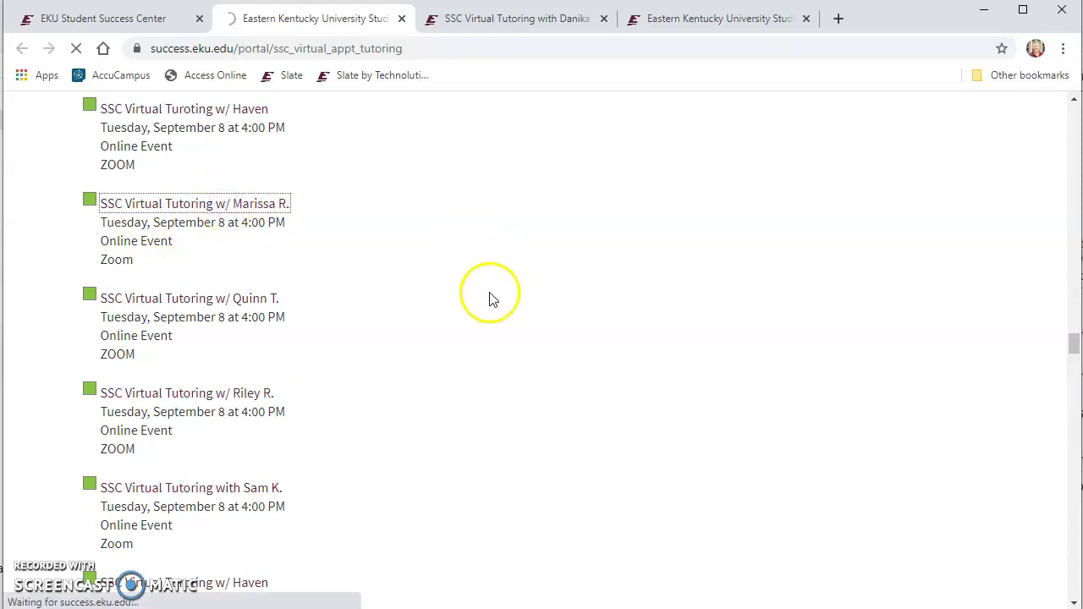
Highlight PSY 200 in the session's subject list and answer No to the listed-course question
scroll(339, 275, down, 2)
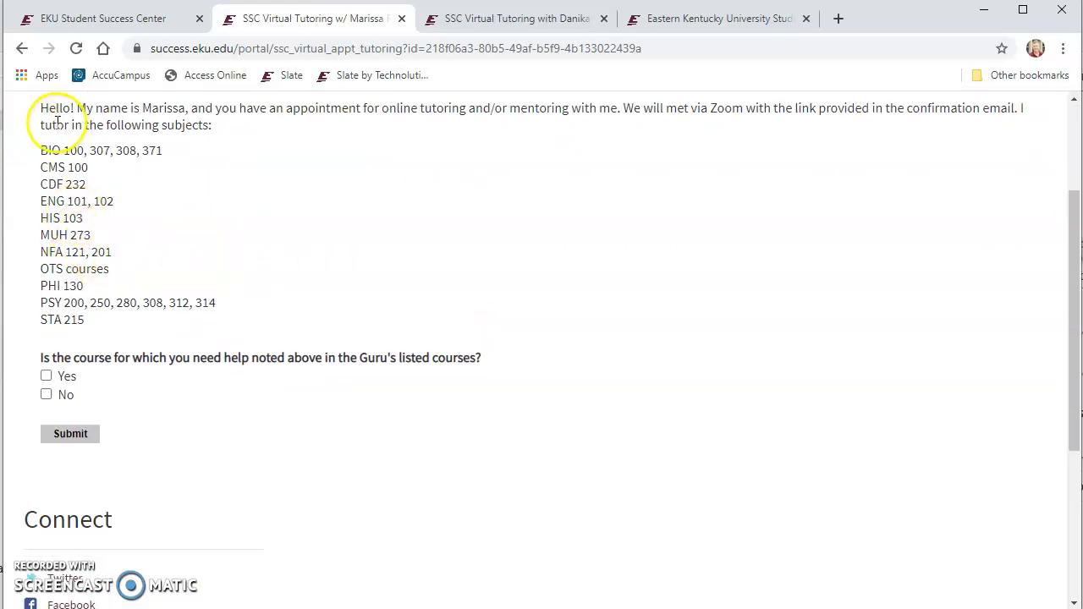
scroll(51, 161, up, 1)
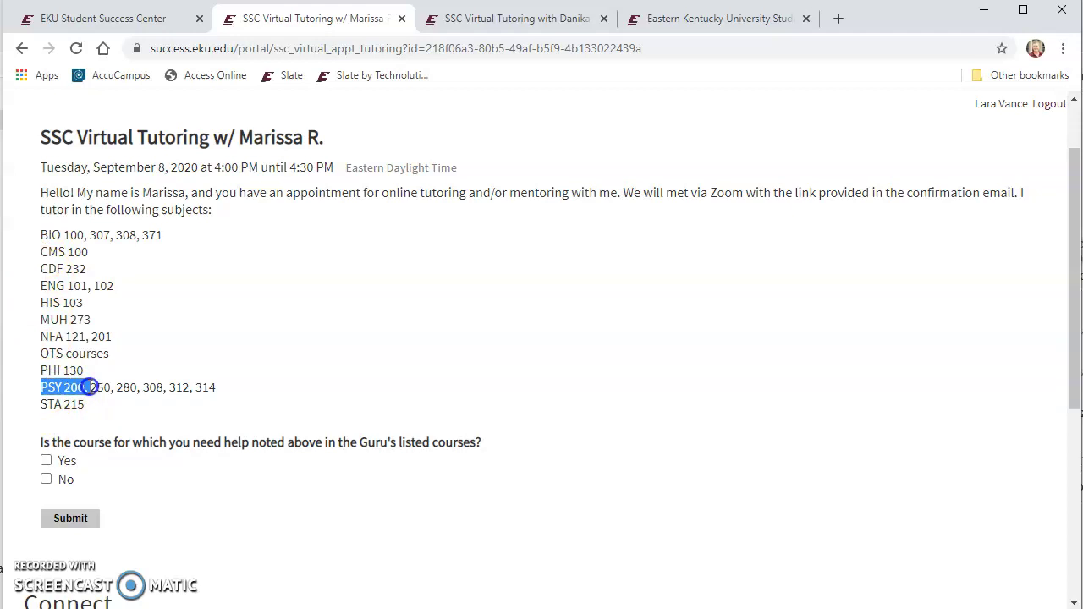
drag(83, 387, 84, 386)
scroll(314, 363, down, 1)
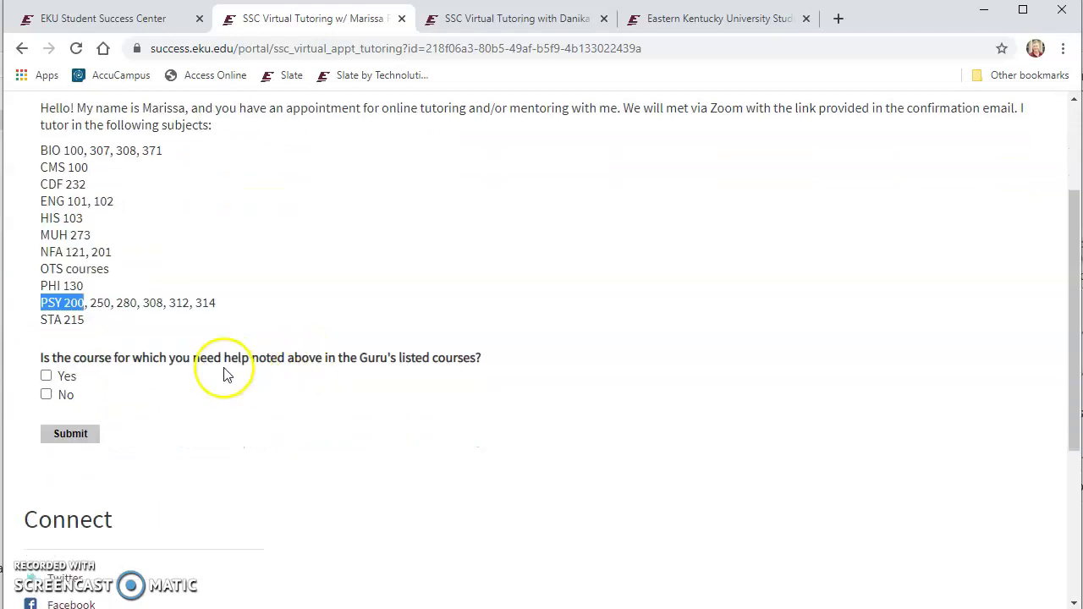
click(46, 396)
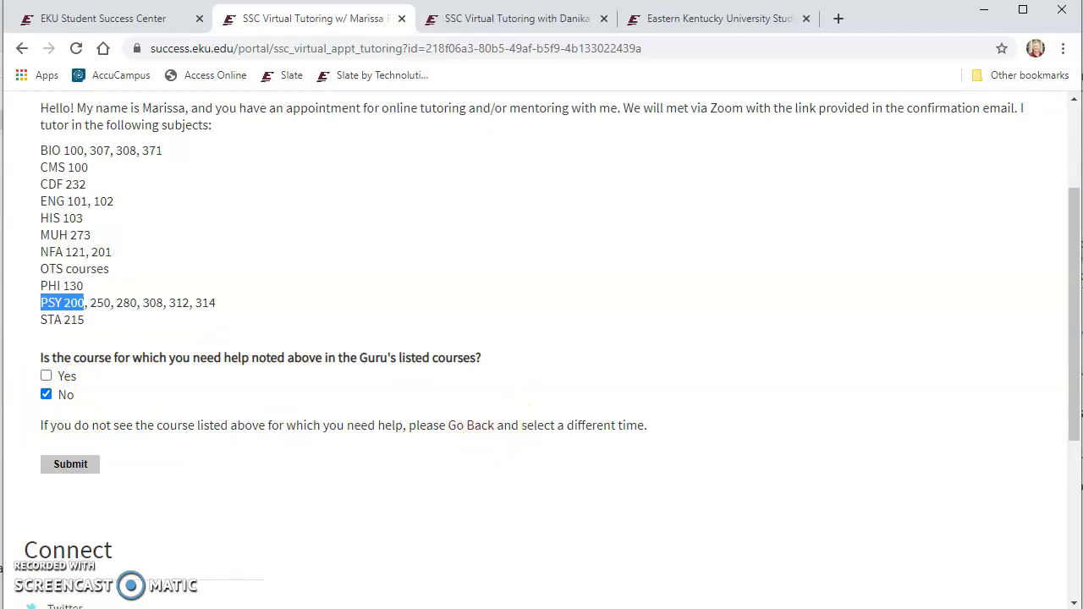
Answer Yes to the listed-course question and enter the student's EKU ID, EKU e-mail, first and last name
click(46, 376)
scroll(254, 334, down, 2)
click(98, 312)
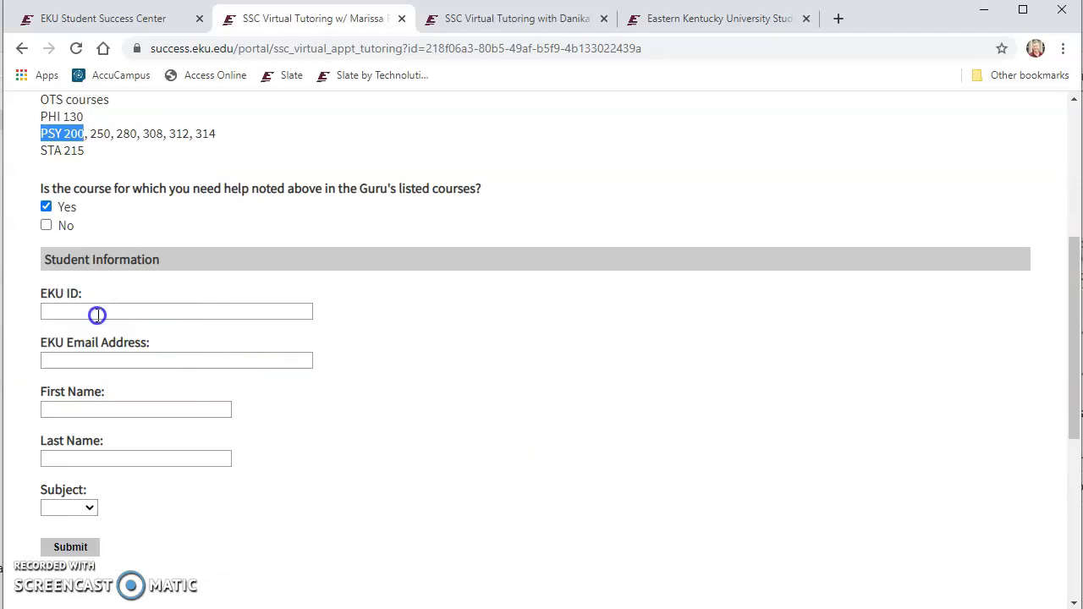
text(9010)
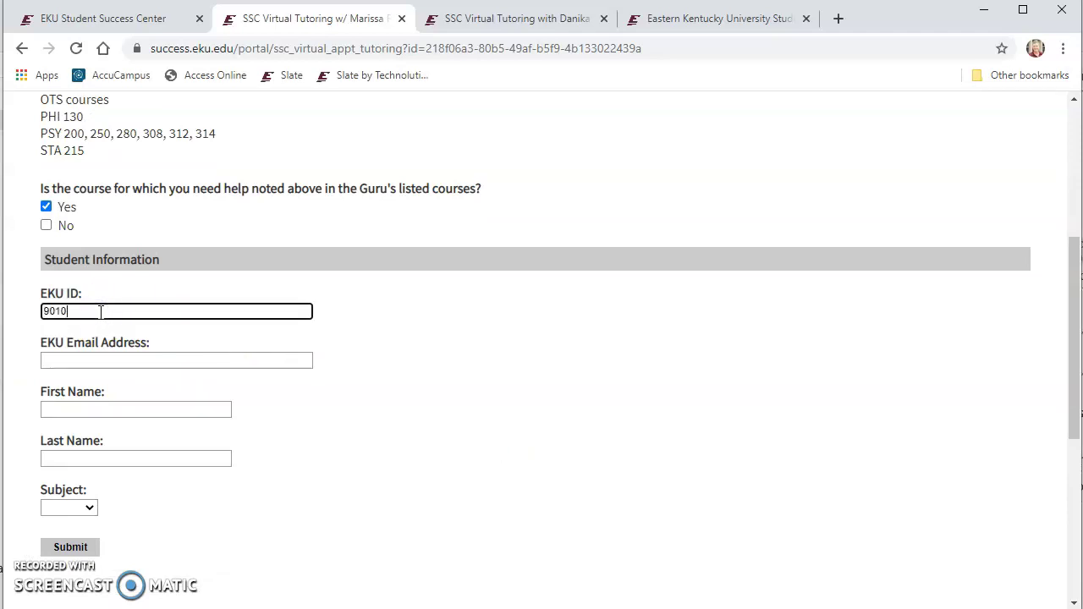
text(00000)
click(59, 361)
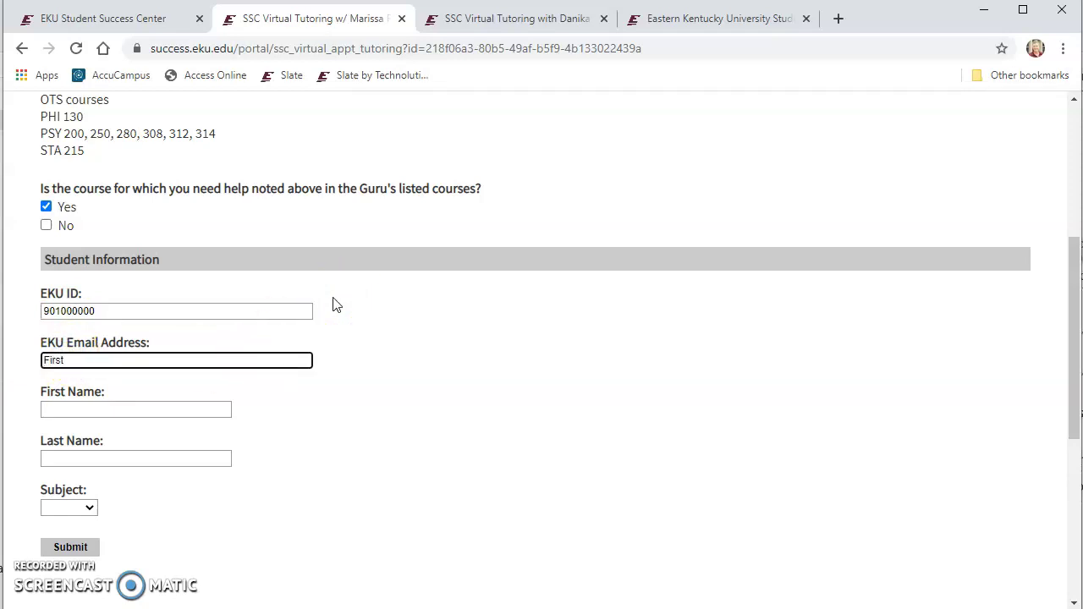
text(First_Last123@mymail.eku.edu)
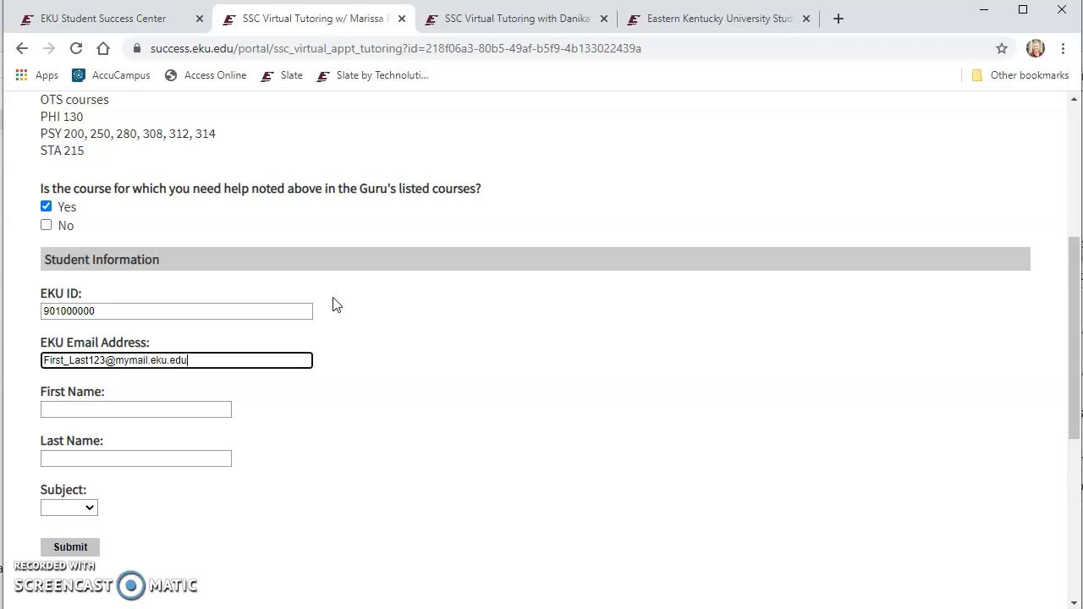
key(Tab)
text(First)
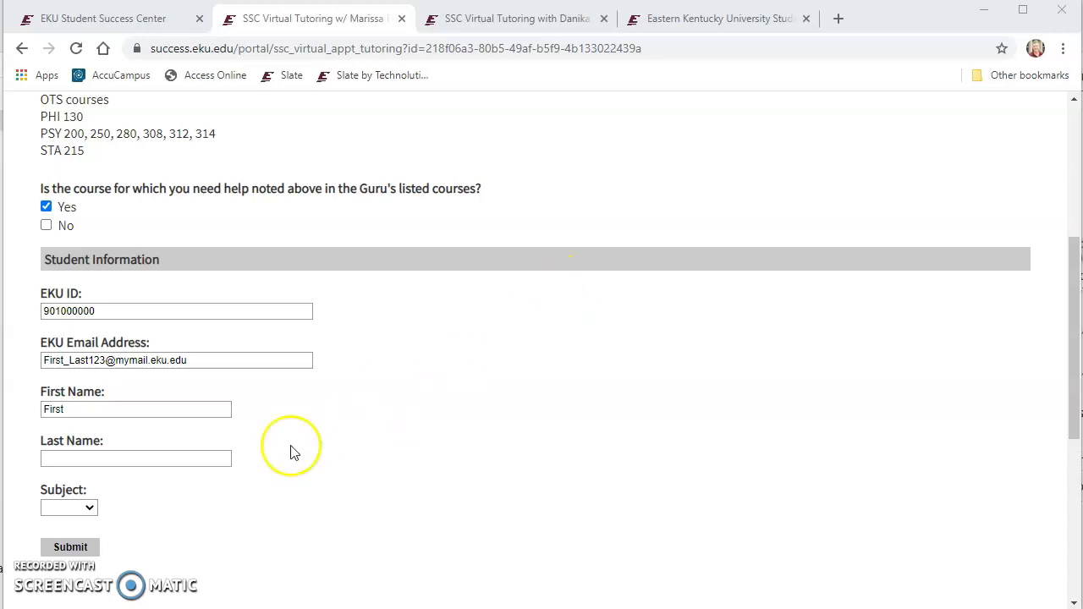
click(115, 458)
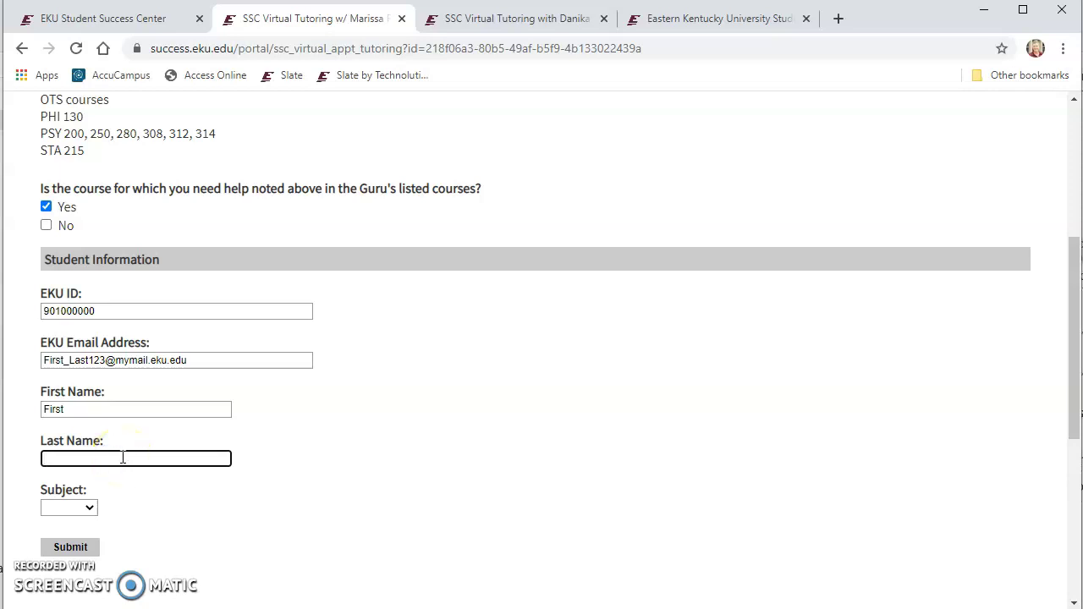
text(Last)
Choose PSY as the subject and enter 200 as the course number
click(91, 506)
scroll(70, 398, down, 15)
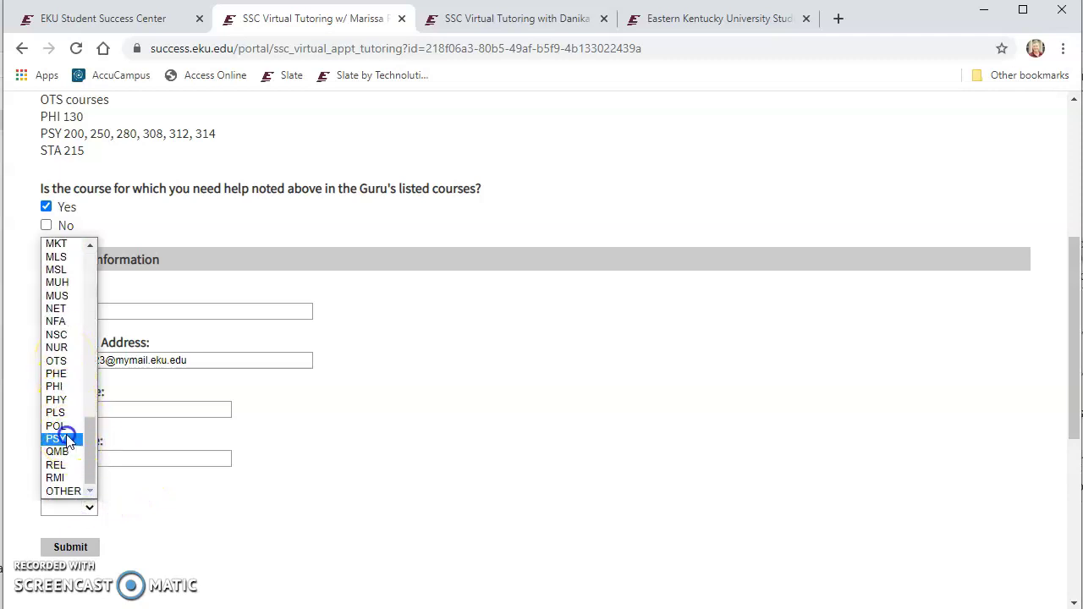
click(71, 438)
scroll(169, 415, down, 2)
click(109, 383)
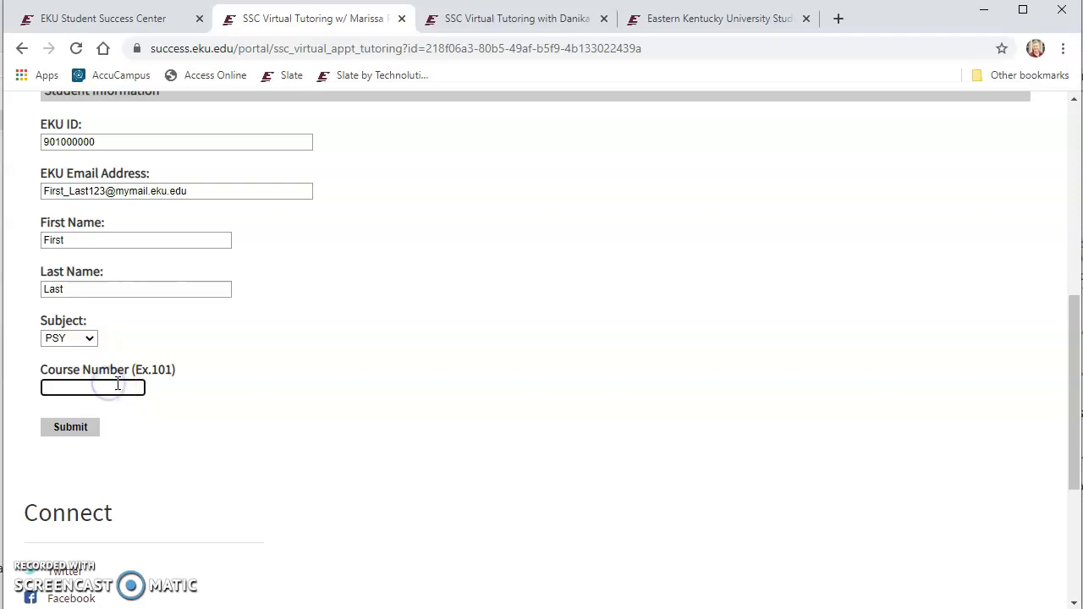
text(308)
scroll(392, 397, up, 3)
scroll(392, 397, down, 2)
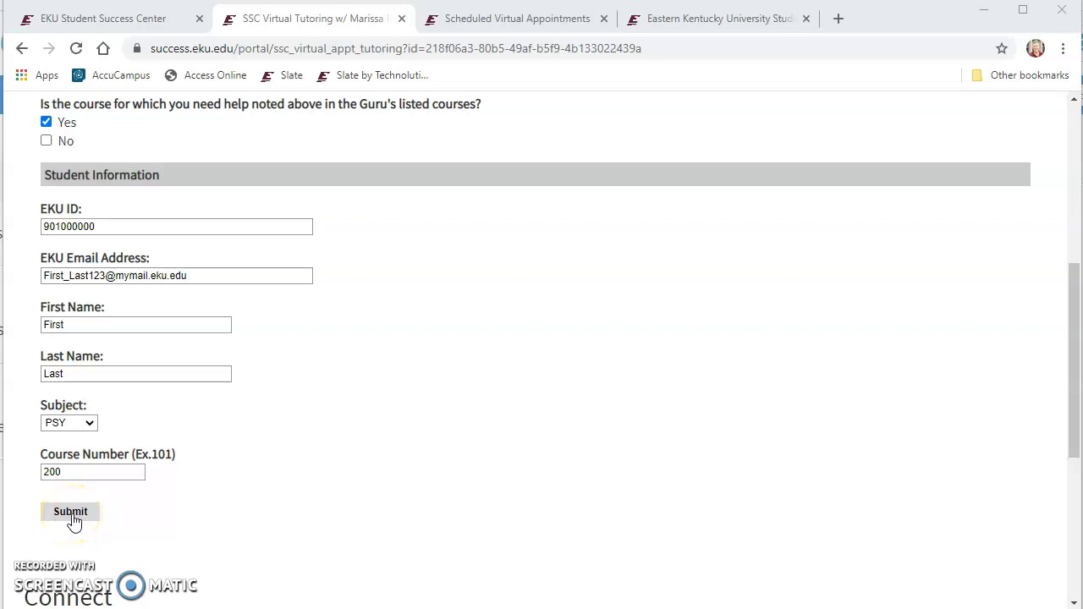
Switch browser tabs to view the SSC Virtual Appointment confirmation email template
click(706, 26)
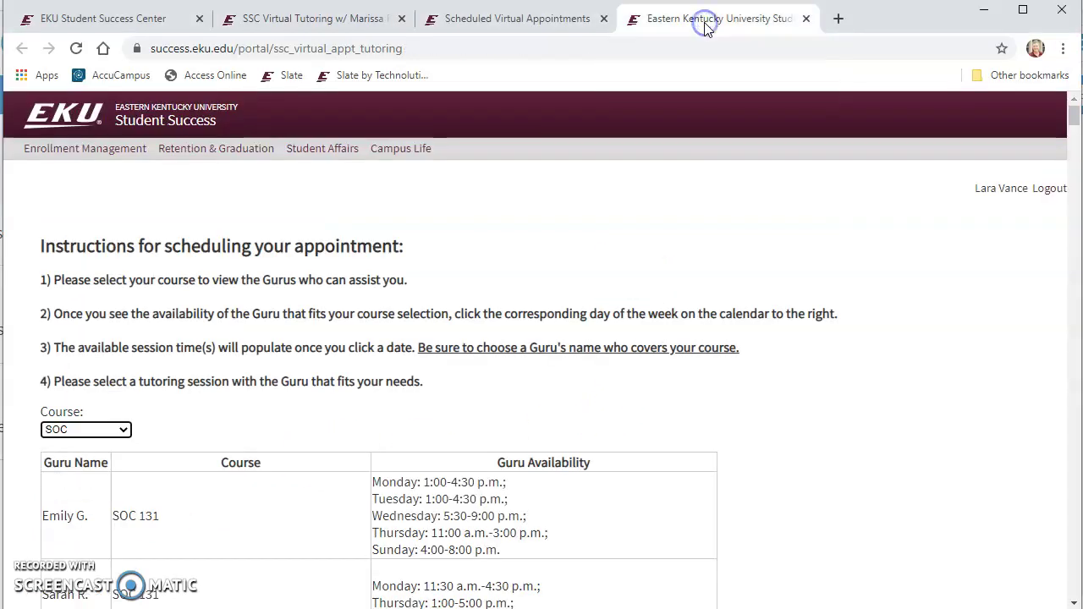
click(567, 23)
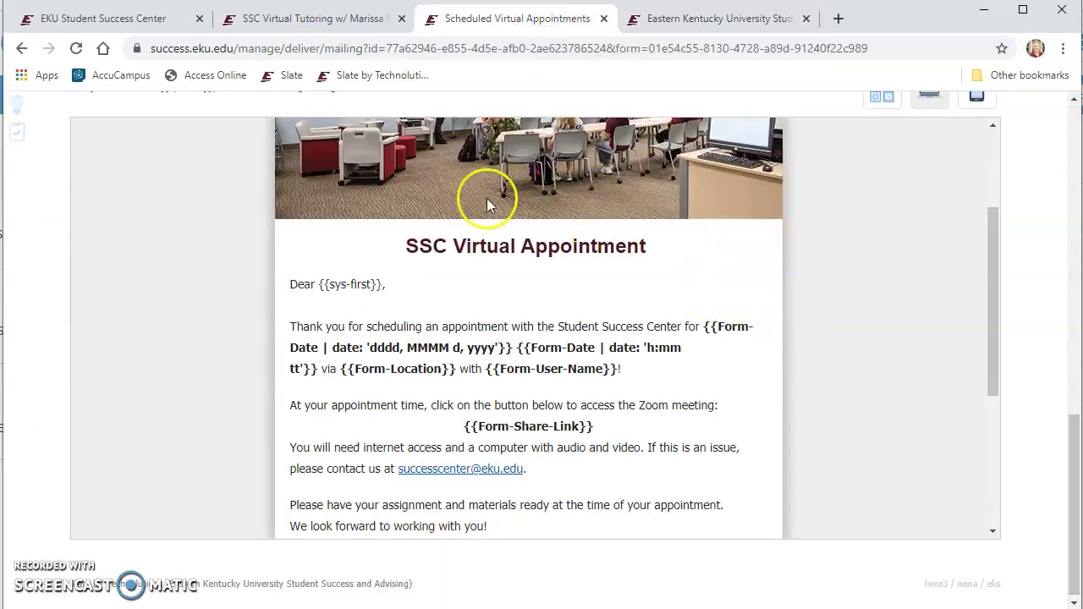